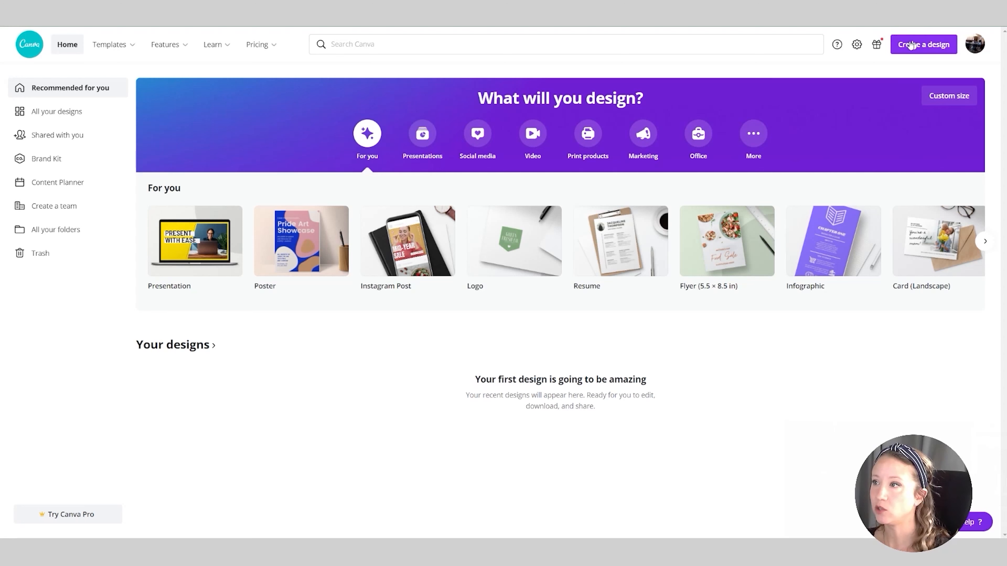
Create a new blank design with a custom size of 7.5 × 7.5 in
{"action": "left_click", "coordinate": [924, 47]}
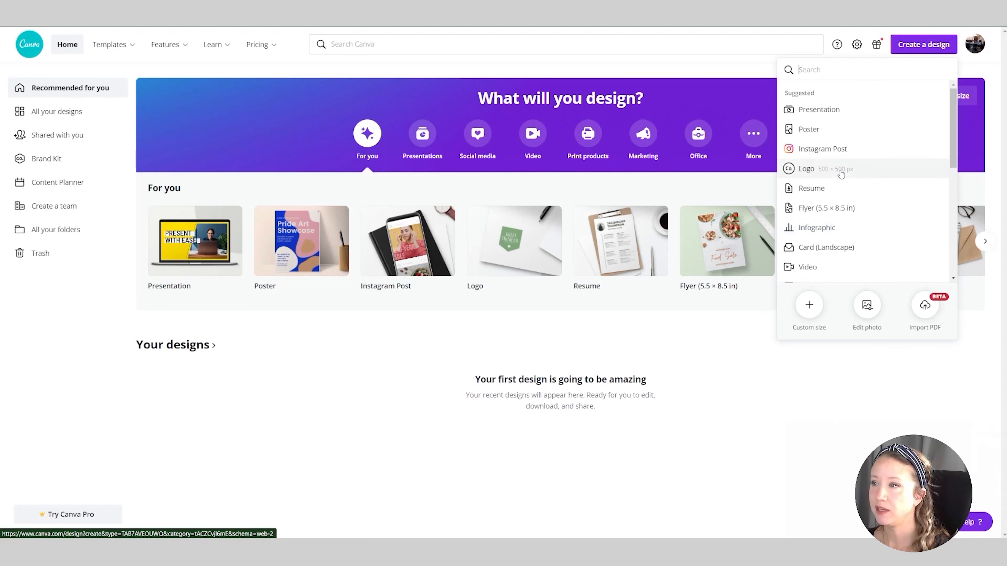
{"action": "scroll", "coordinate": [844, 170], "scroll_direction": "down", "scroll_amount": 5}
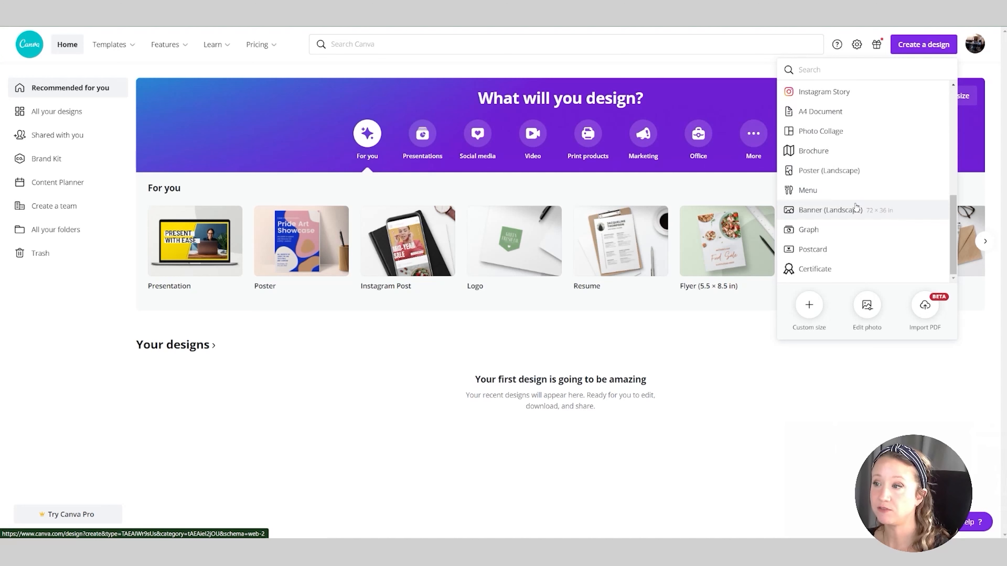
{"action": "scroll", "coordinate": [857, 207], "scroll_direction": "up", "scroll_amount": 5}
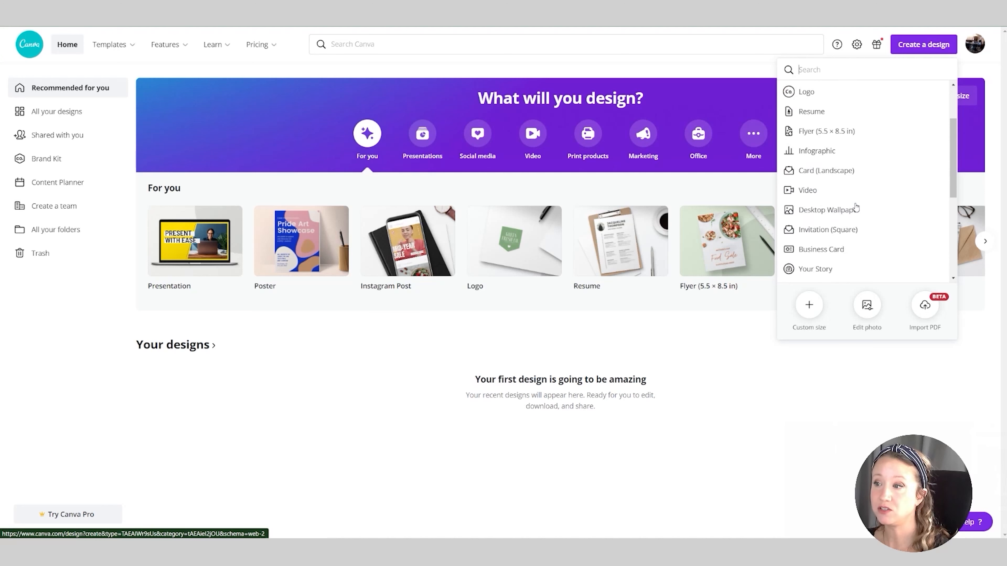
{"action": "left_click", "coordinate": [809, 317]}
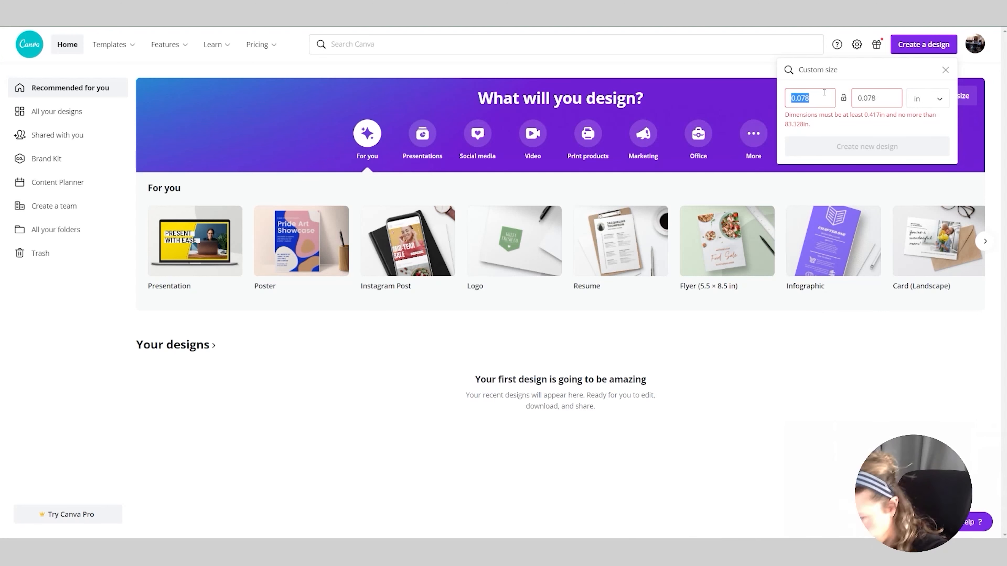
{"action": "type", "text": "7.5"}
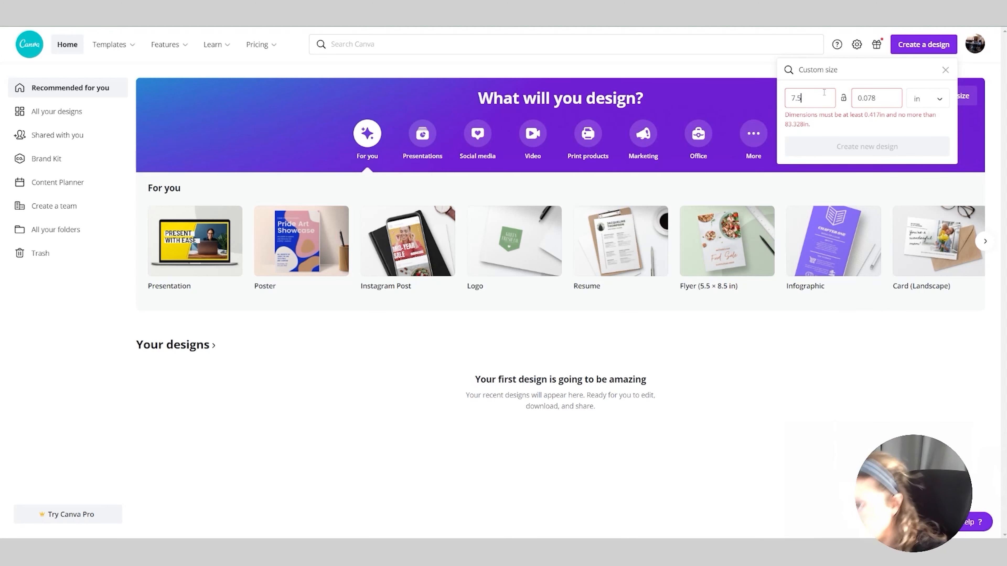
{"action": "key", "text": "Tab"}
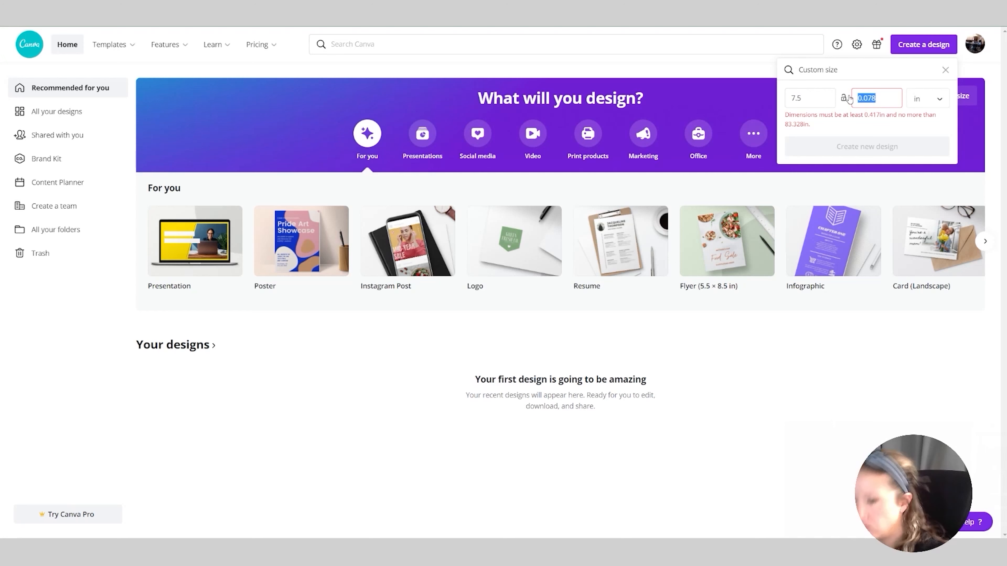
{"action": "type", "text": "7.5"}
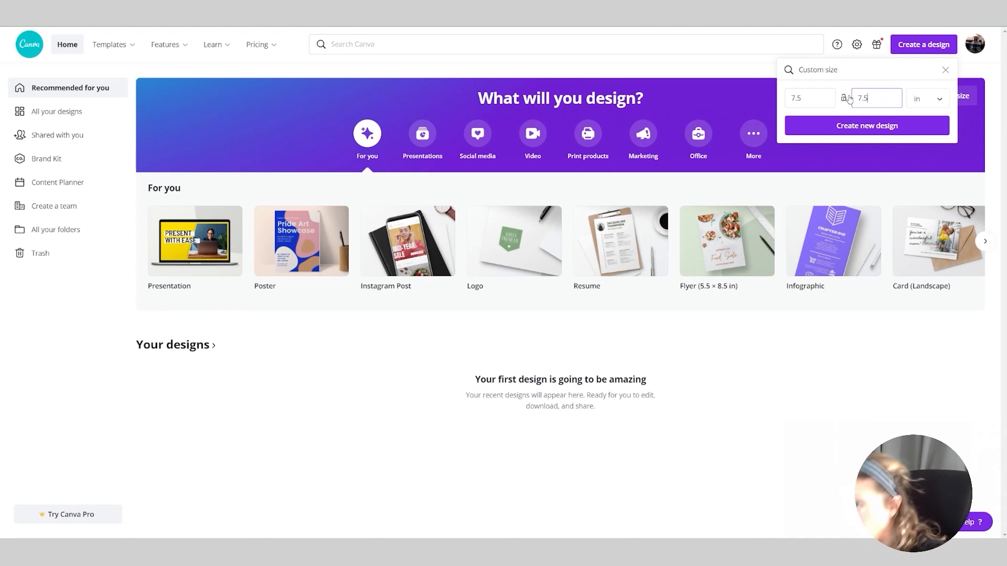
{"action": "left_click", "coordinate": [866, 124]}
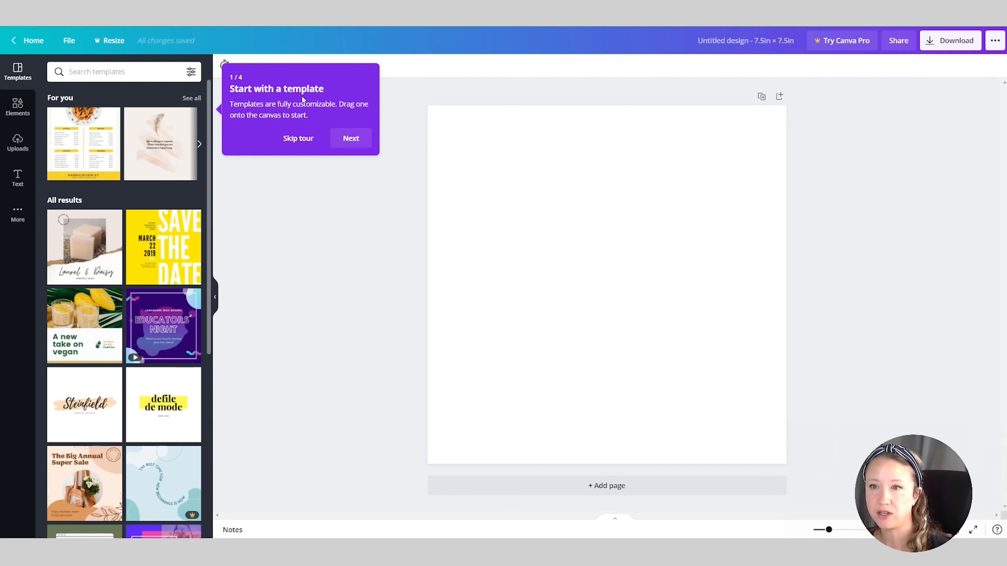
Look through the available templates and the library of shapes, graphics, photos and other elements
{"action": "scroll", "coordinate": [144, 224], "scroll_direction": "down", "scroll_amount": 8}
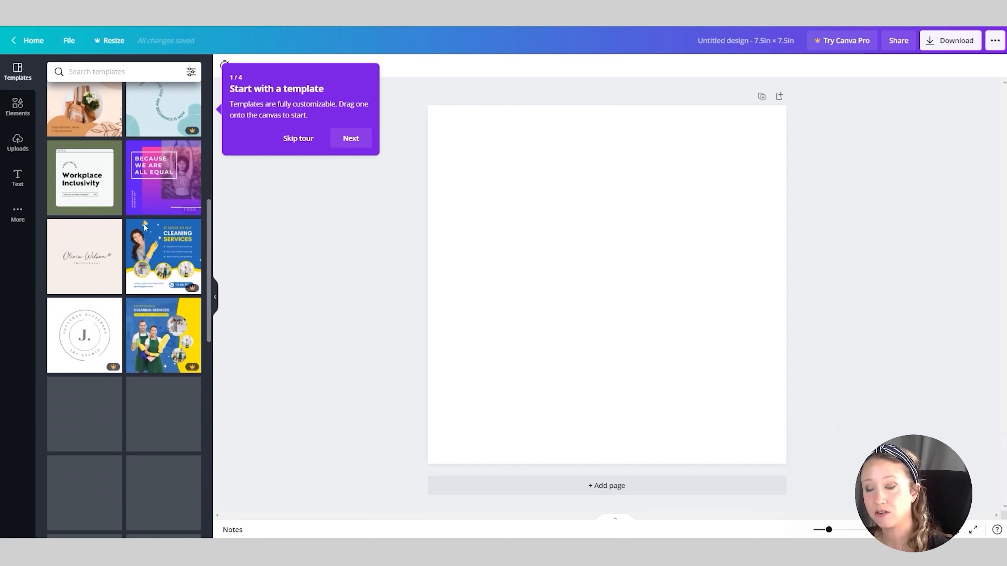
{"action": "scroll", "coordinate": [144, 224], "scroll_direction": "down", "scroll_amount": 2}
{"action": "scroll", "coordinate": [144, 225], "scroll_direction": "up", "scroll_amount": 6}
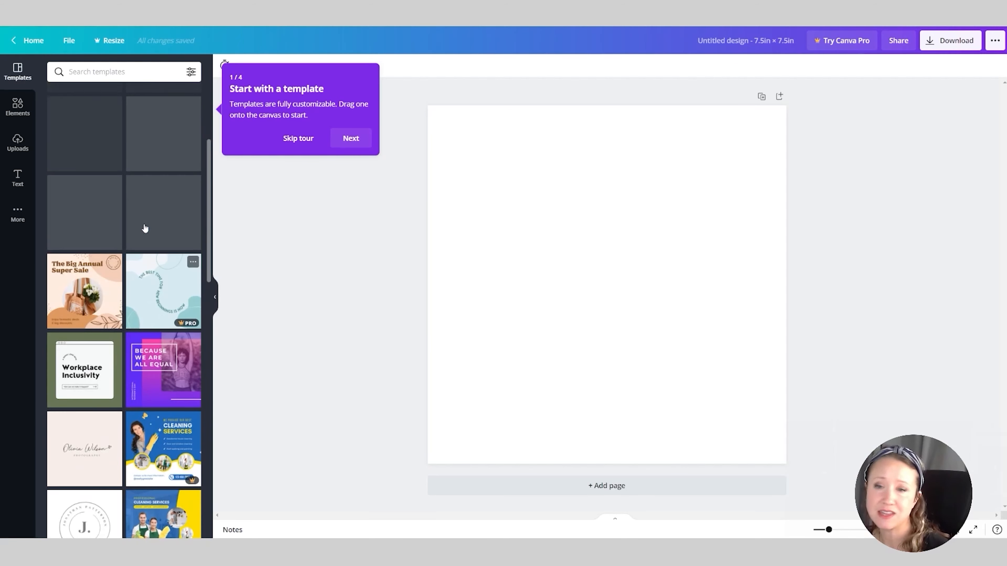
{"action": "scroll", "coordinate": [145, 228], "scroll_direction": "up", "scroll_amount": 5}
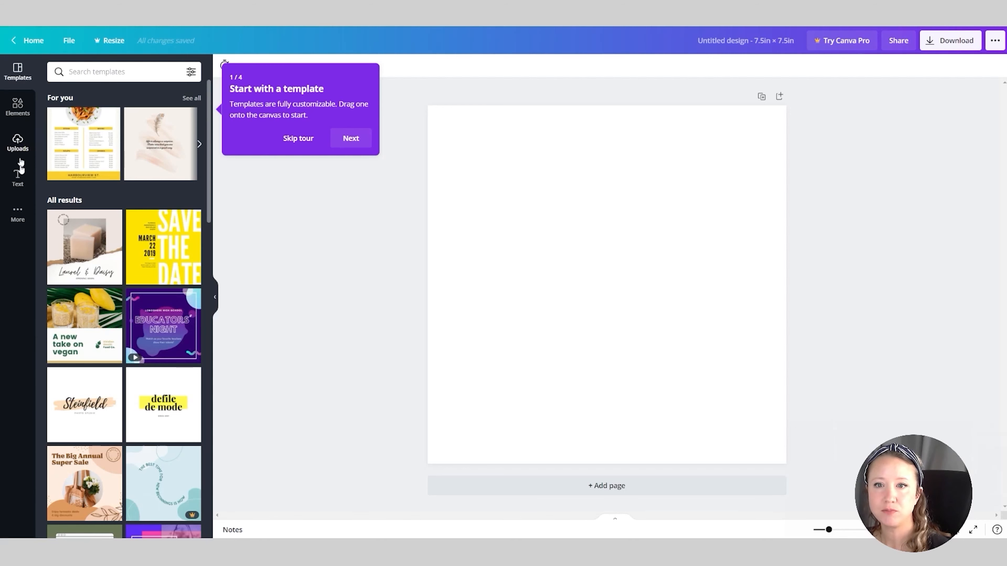
{"action": "left_click", "coordinate": [15, 216]}
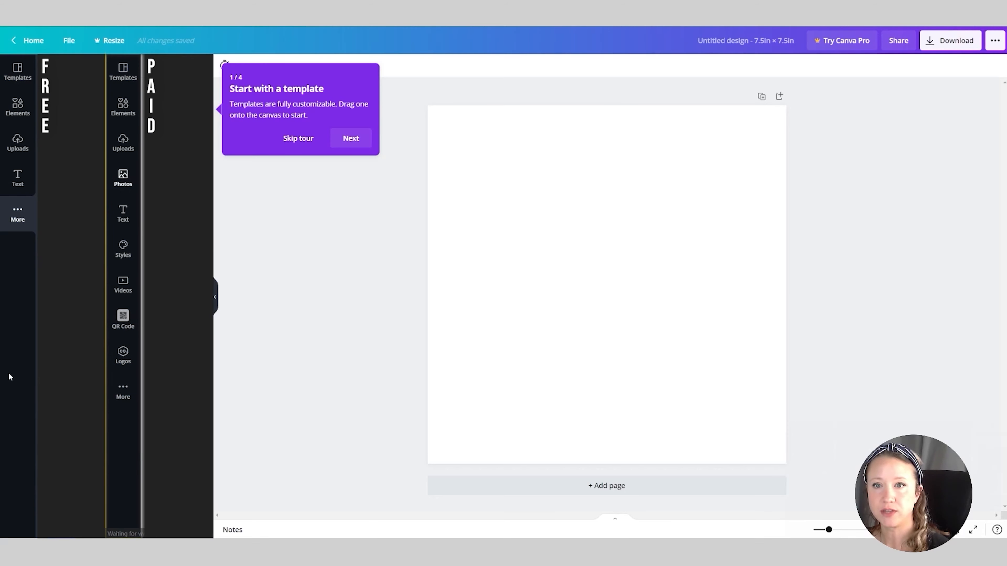
{"action": "left_click", "coordinate": [16, 108]}
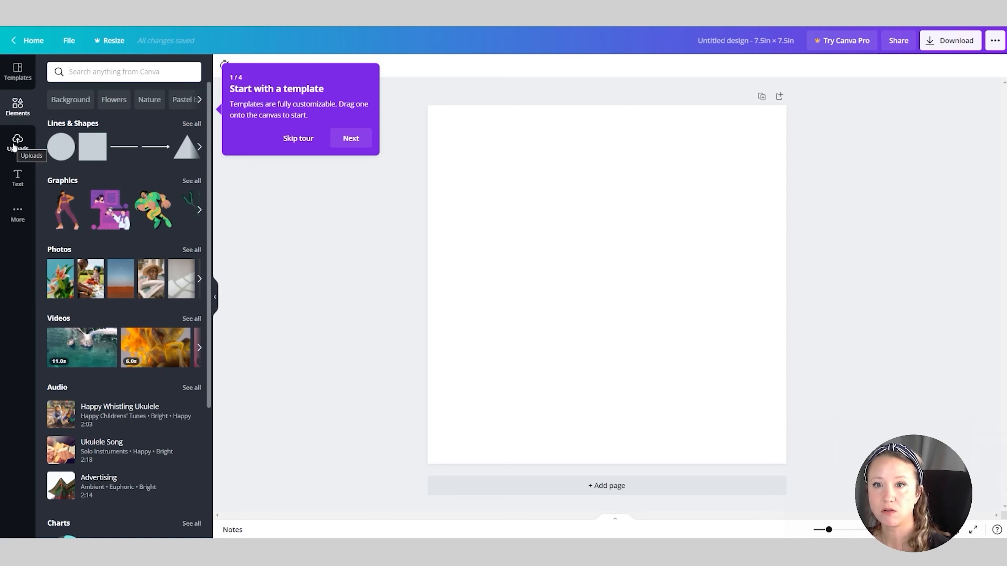
Upload the close-up portrait photo and enlarge it on the page until it covers the whole canvas
{"action": "left_click", "coordinate": [14, 147]}
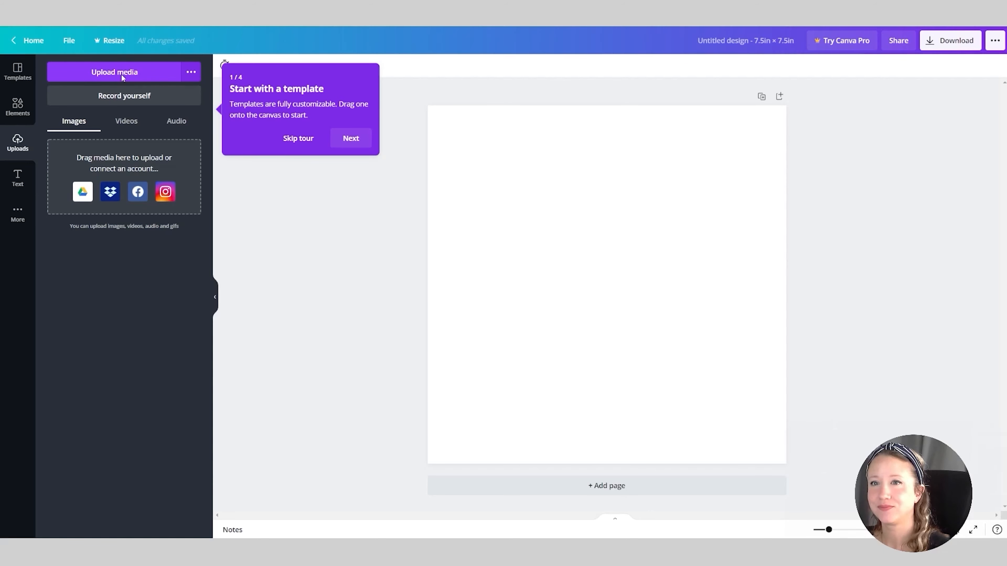
{"action": "left_click", "coordinate": [121, 75]}
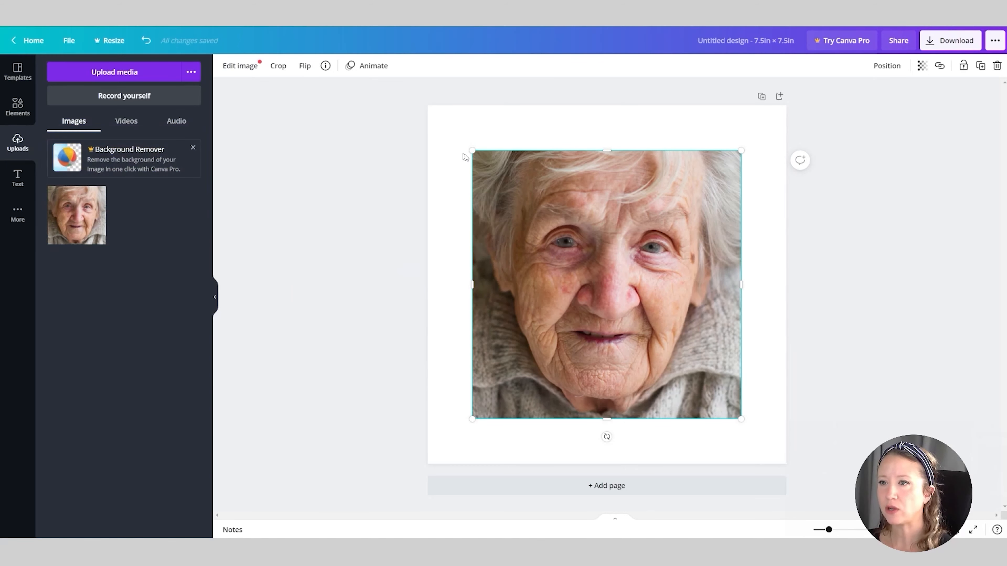
{"action": "left_click_drag", "start_coordinate": [471, 150], "coordinate": [427, 105]}
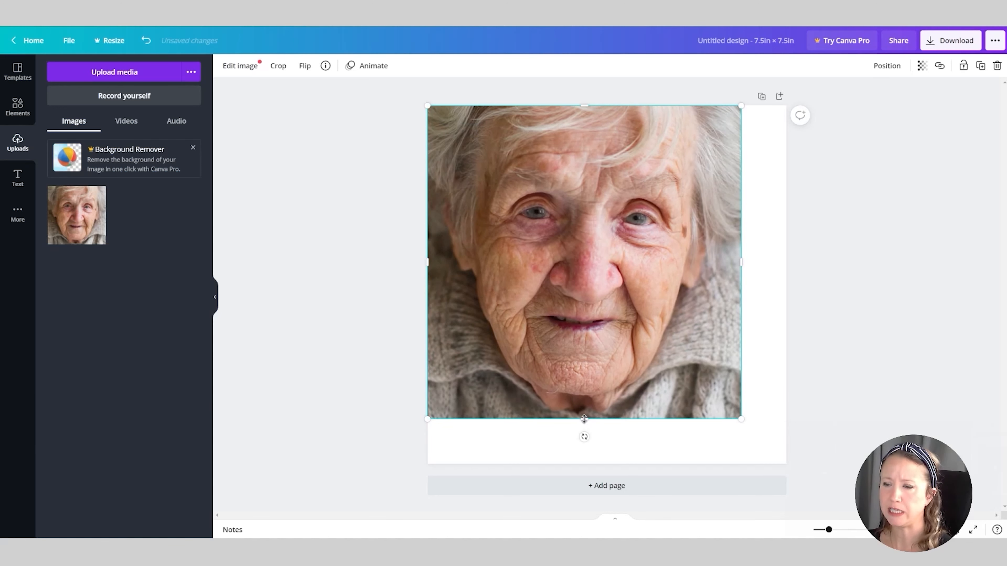
{"action": "mouse_move", "coordinate": [584, 419]}
{"action": "left_mouse_down"}
{"action": "mouse_move", "coordinate": [612, 181]}
{"action": "mouse_move", "coordinate": [594, 346]}
{"action": "mouse_move", "coordinate": [602, 420]}
{"action": "left_mouse_up"}
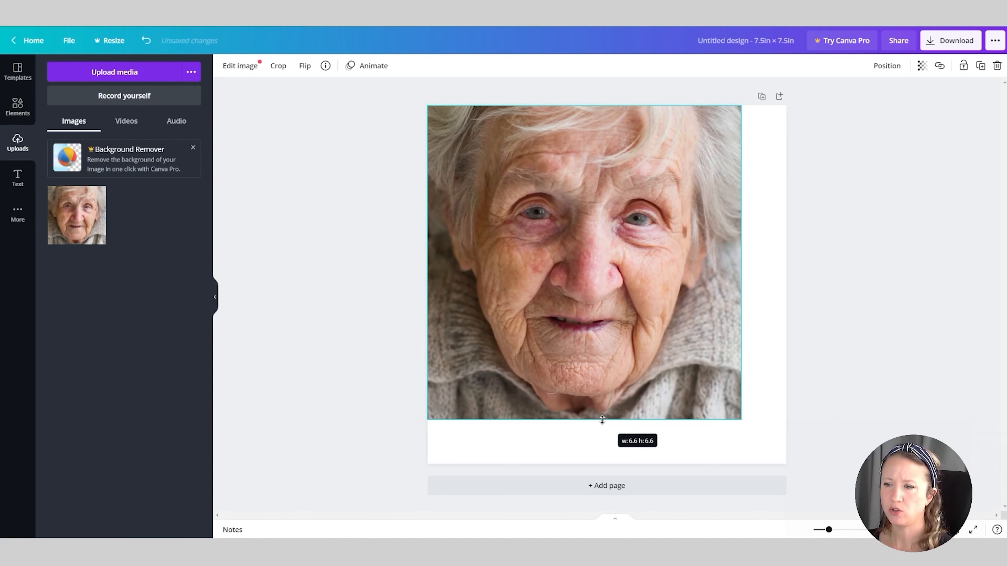
{"action": "left_click_drag", "start_coordinate": [739, 420], "coordinate": [799, 449]}
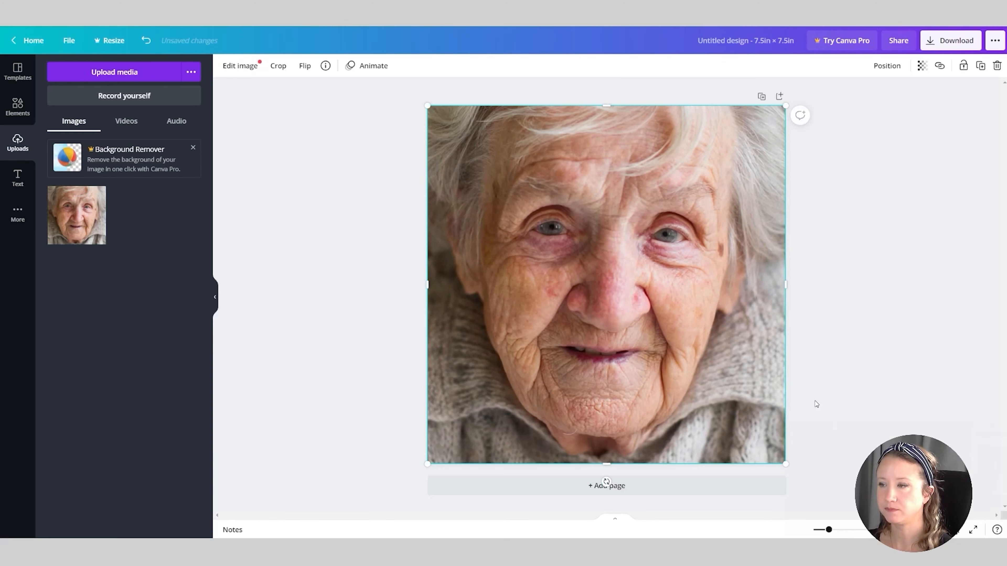
{"action": "left_click", "coordinate": [814, 458]}
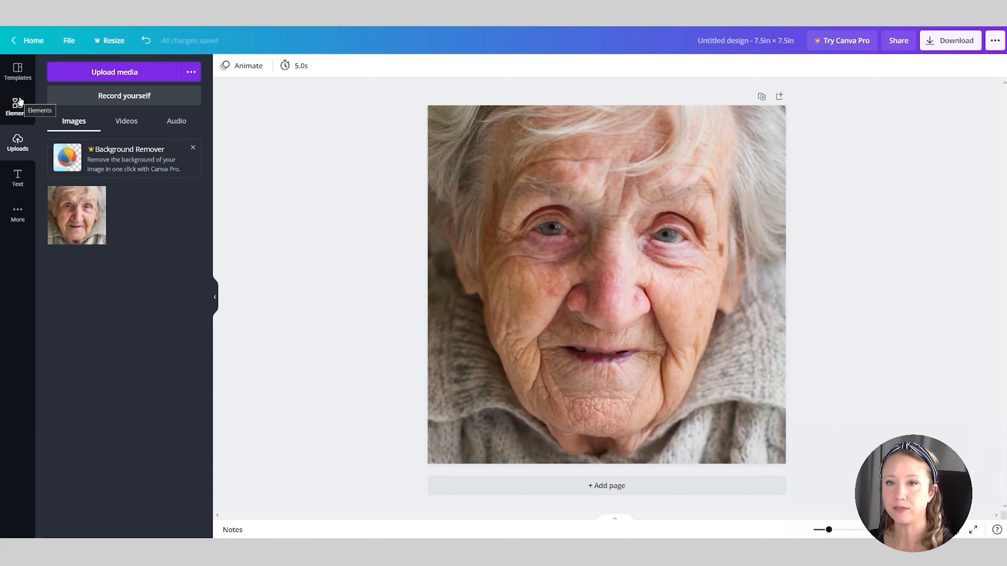
Add a square shape and reduce it to a small upright rectangle in the lower-left corner of the photo
{"action": "left_click", "coordinate": [17, 106]}
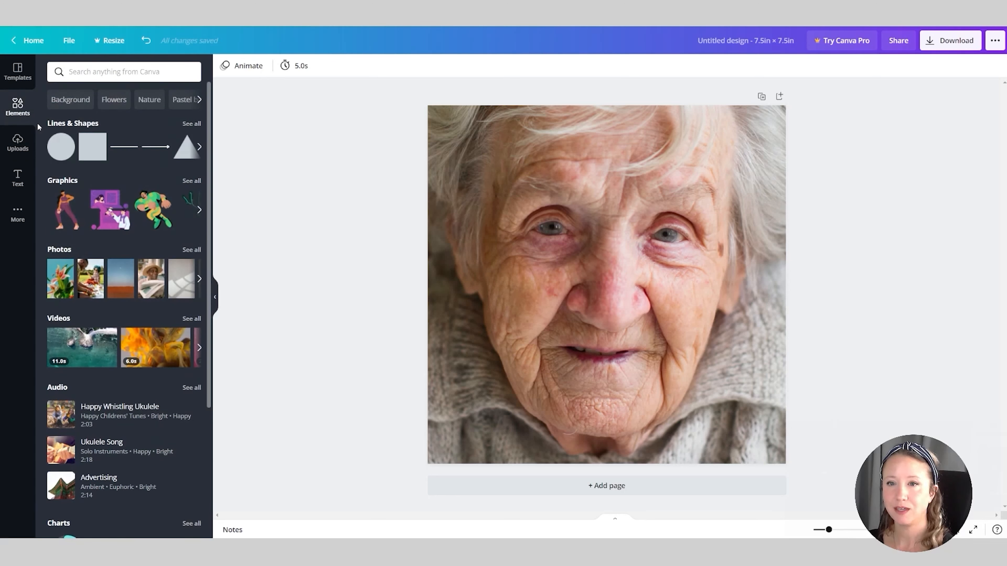
{"action": "left_click", "coordinate": [88, 150]}
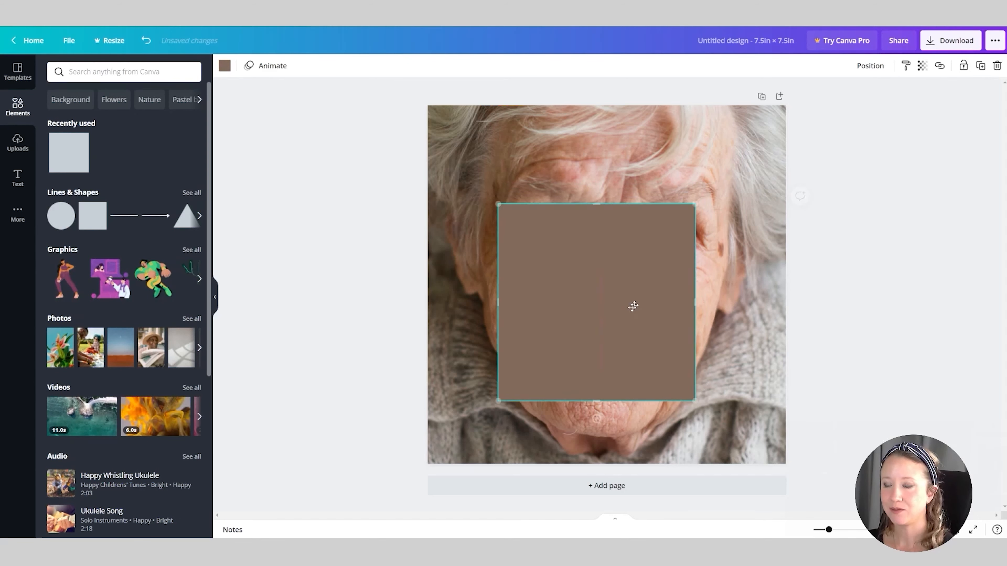
{"action": "left_click_drag", "start_coordinate": [632, 306], "coordinate": [562, 364]}
{"action": "left_click_drag", "start_coordinate": [529, 267], "coordinate": [526, 412]}
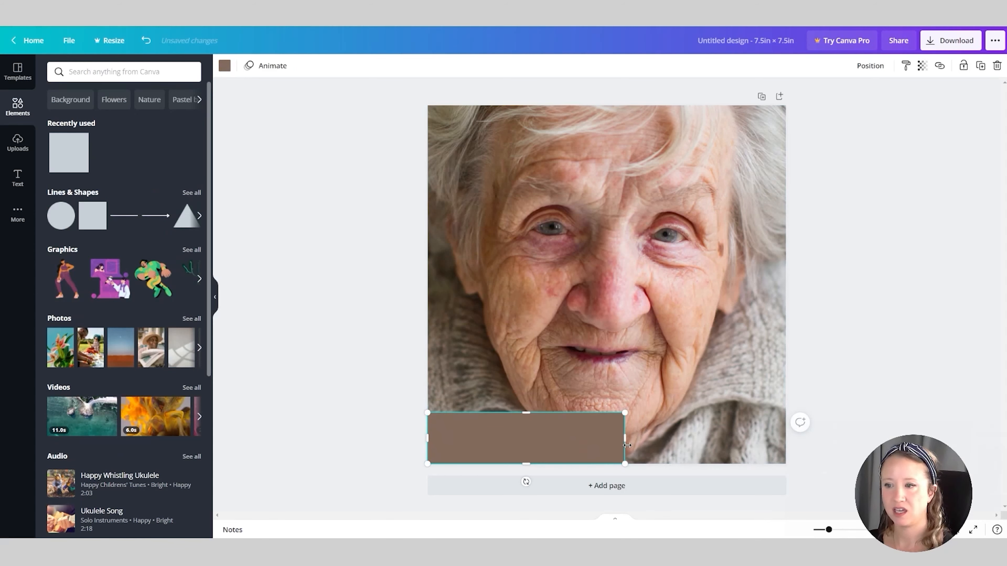
{"action": "left_click_drag", "start_coordinate": [626, 445], "coordinate": [468, 426]}
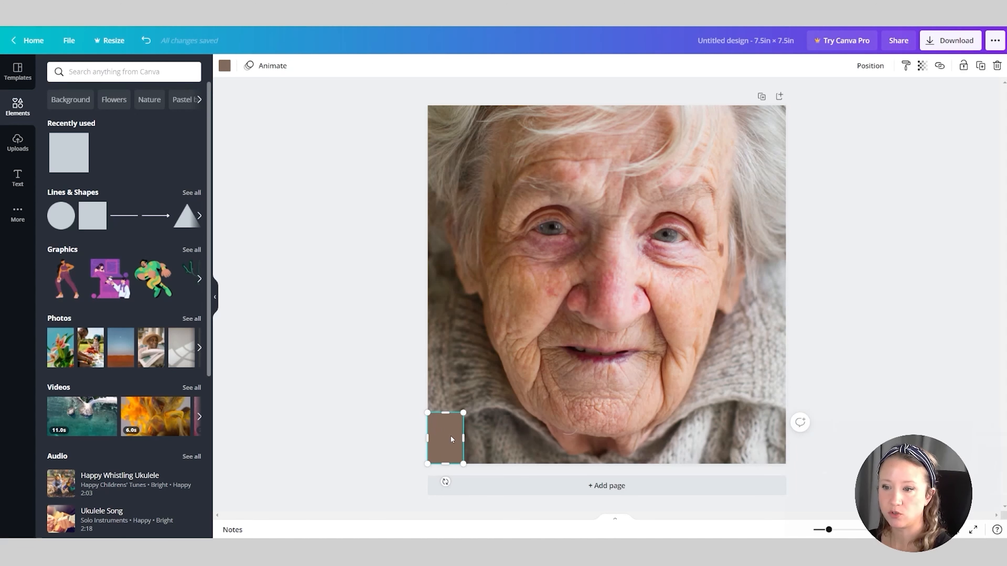
Duplicate the small rectangle to form a row of five adjoining swatches along the photo's lower edge
{"action": "left_click_drag", "start_coordinate": [451, 439], "coordinate": [512, 438]}
{"action": "left_click_drag", "start_coordinate": [513, 439], "coordinate": [549, 439]}
{"action": "left_click_drag", "start_coordinate": [549, 439], "coordinate": [585, 442]}
{"action": "left_click", "coordinate": [374, 448]}
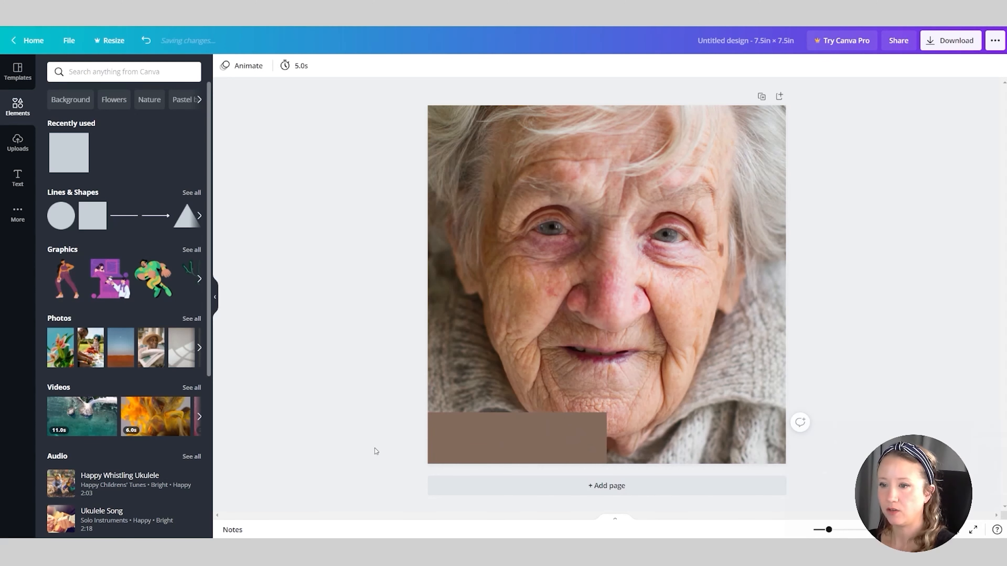
Recolor the five swatches from left to right with the five photo colors in palette order, ending with #85776b
{"action": "left_click", "coordinate": [448, 433]}
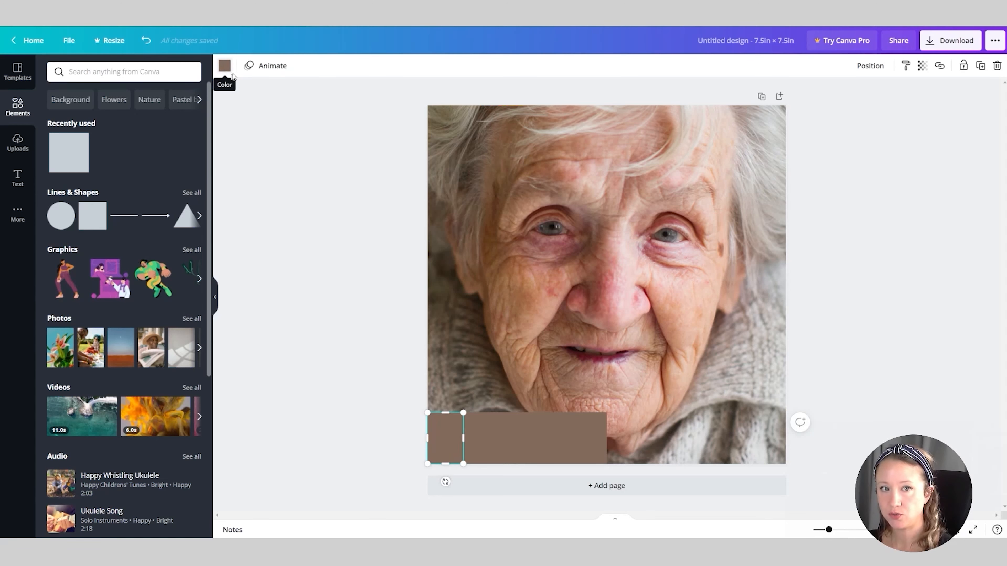
{"action": "left_click", "coordinate": [224, 67]}
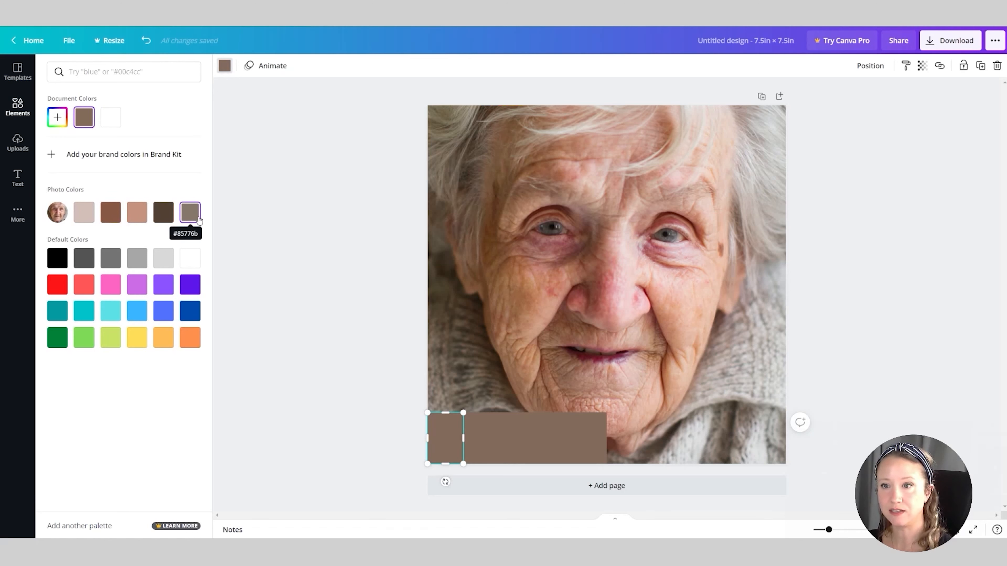
{"action": "left_click", "coordinate": [84, 213]}
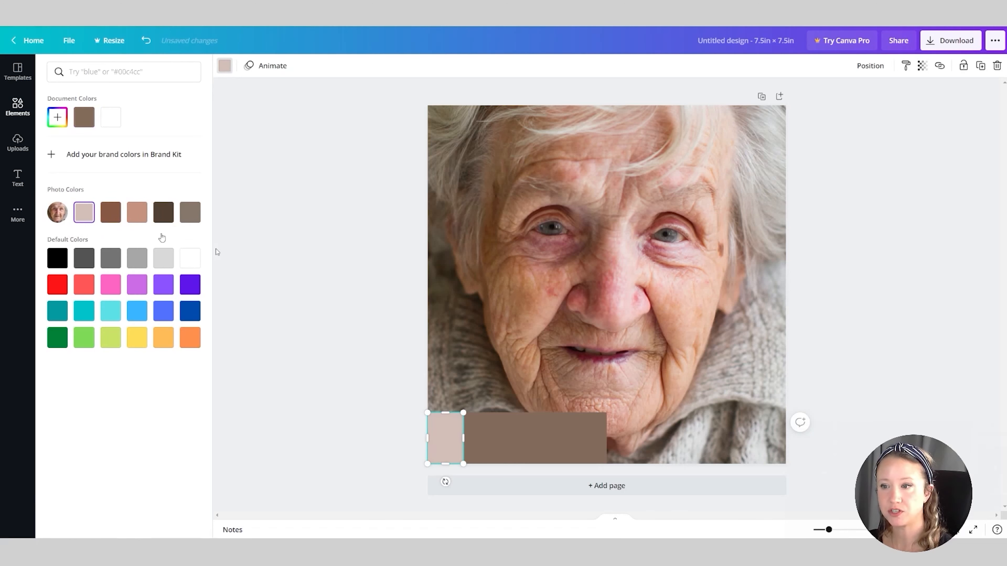
{"action": "left_click", "coordinate": [473, 446]}
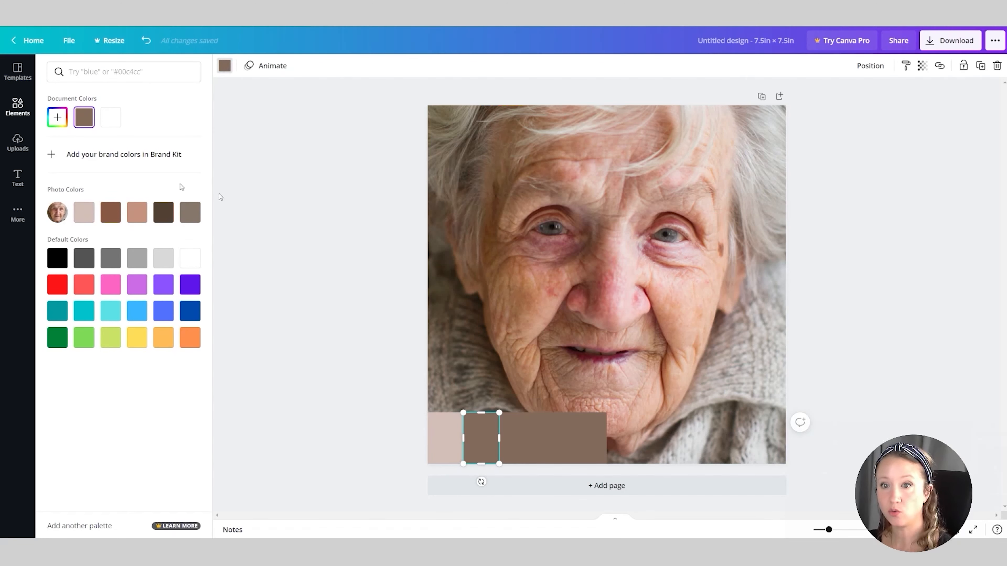
{"action": "left_click", "coordinate": [112, 213]}
{"action": "left_click", "coordinate": [516, 438]}
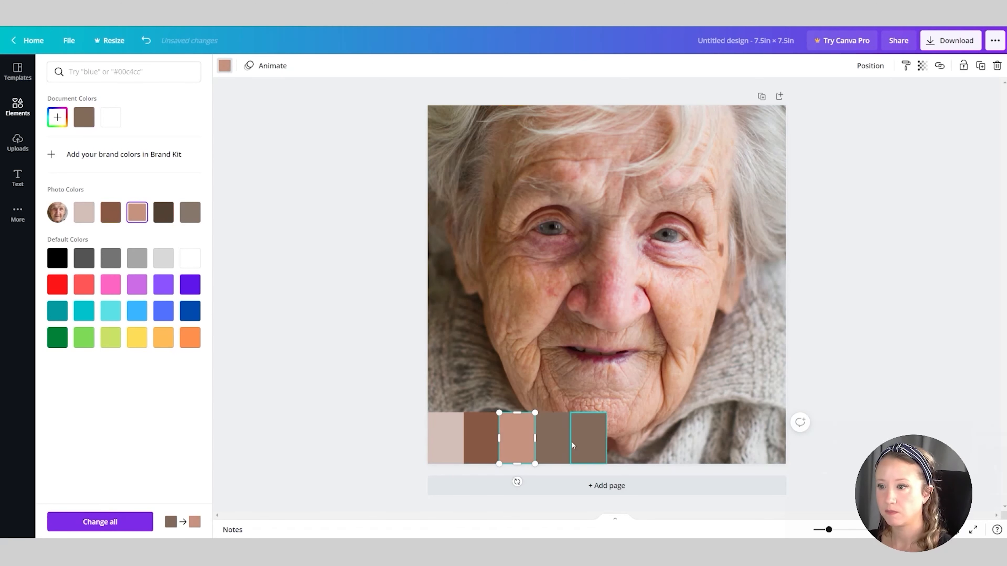
{"action": "left_click", "coordinate": [557, 438]}
{"action": "left_click", "coordinate": [167, 216]}
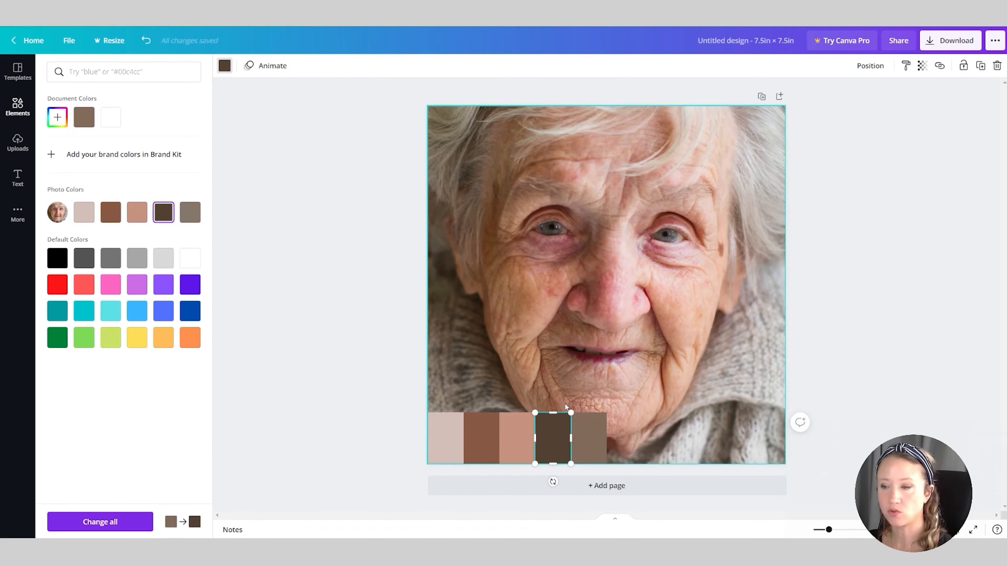
{"action": "left_click", "coordinate": [593, 436]}
{"action": "left_click", "coordinate": [190, 213]}
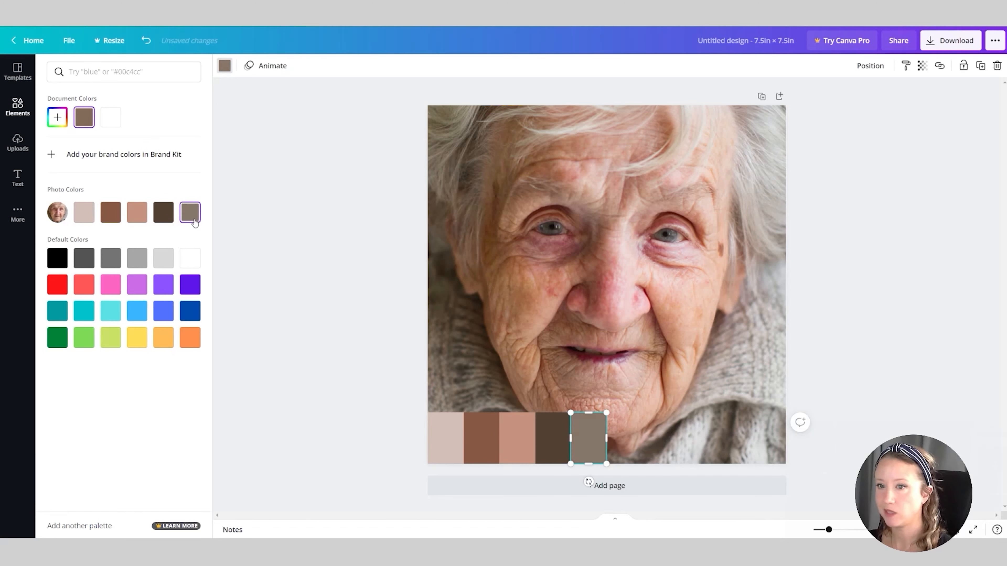
{"action": "left_click", "coordinate": [338, 366]}
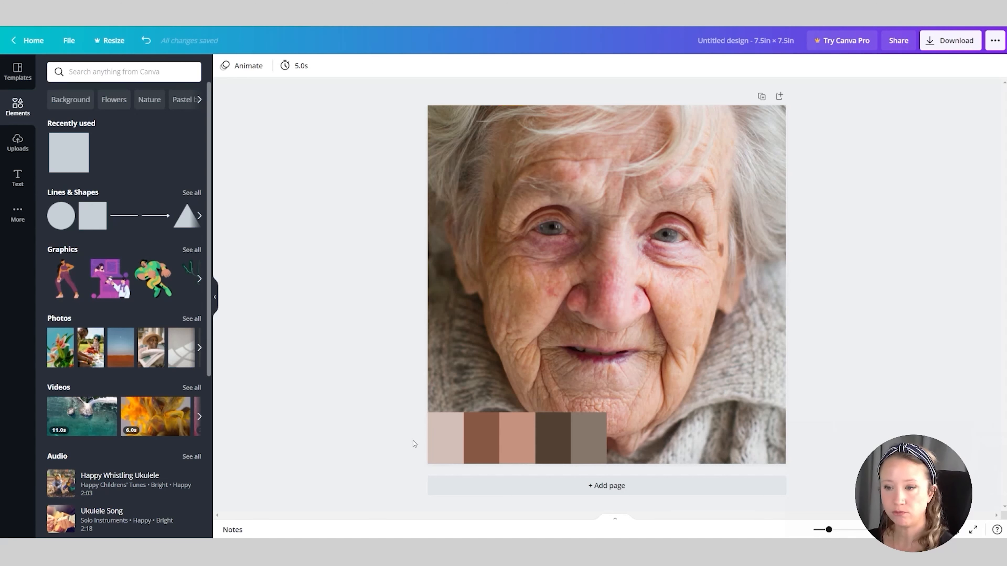
Duplicate the whole row of five swatches and align the copy directly above the original row
{"action": "left_click_drag", "start_coordinate": [422, 444], "coordinate": [593, 447]}
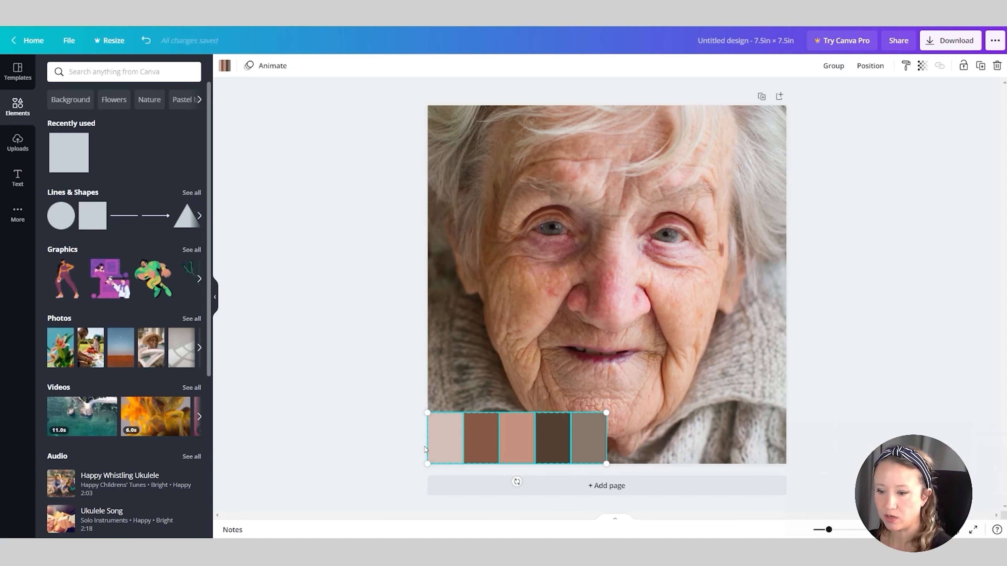
{"action": "key", "text": "ctrl+d"}
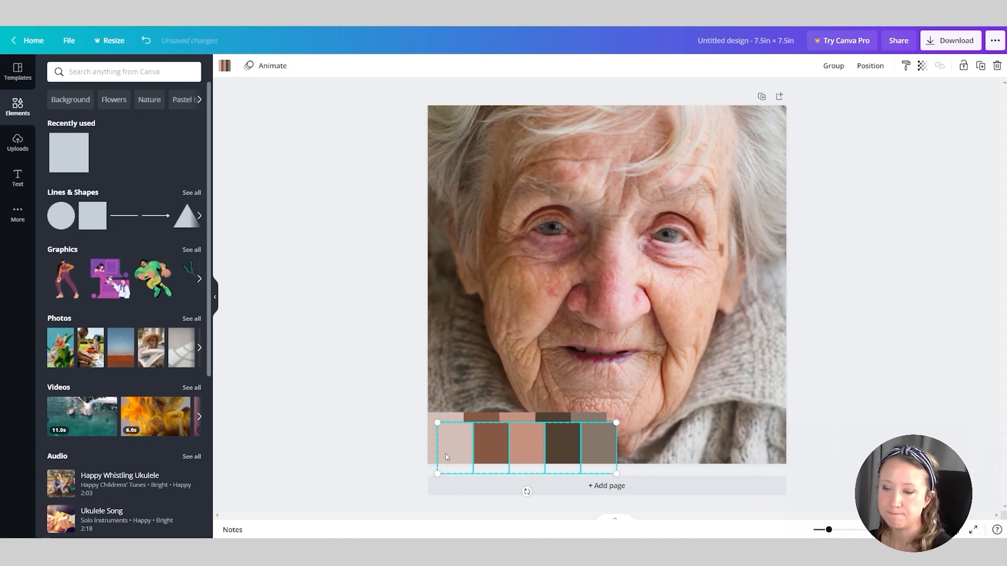
{"action": "left_click_drag", "start_coordinate": [445, 454], "coordinate": [440, 396]}
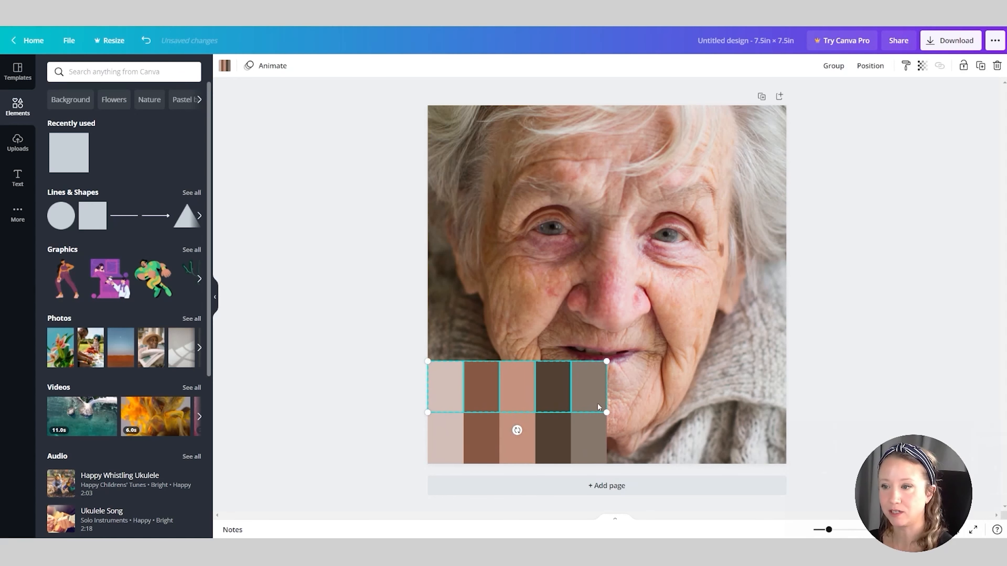
Recolor the first swatch of the upper row to its fully saturated version, orange #FF4C00
{"action": "left_click", "coordinate": [404, 390]}
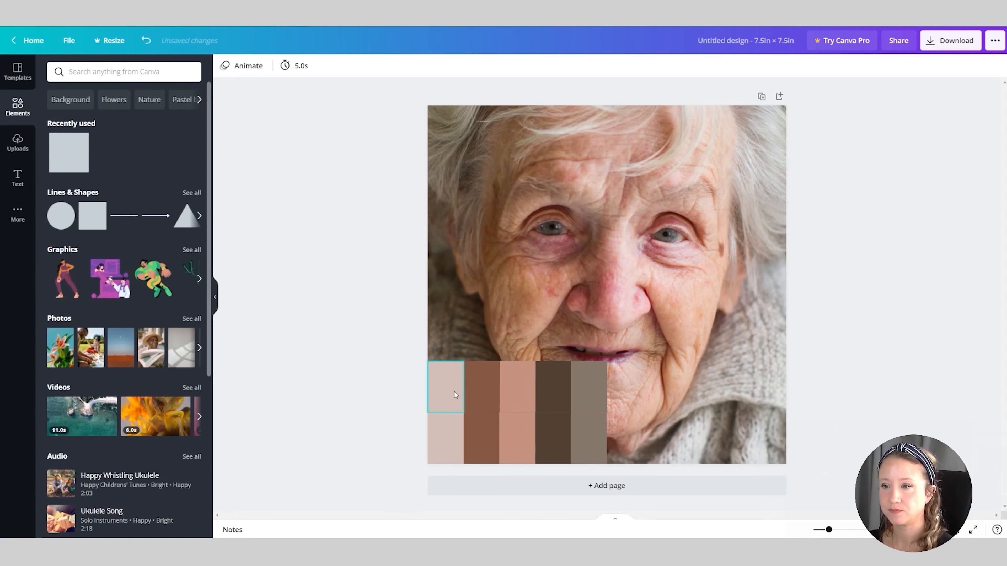
{"action": "left_click", "coordinate": [455, 395]}
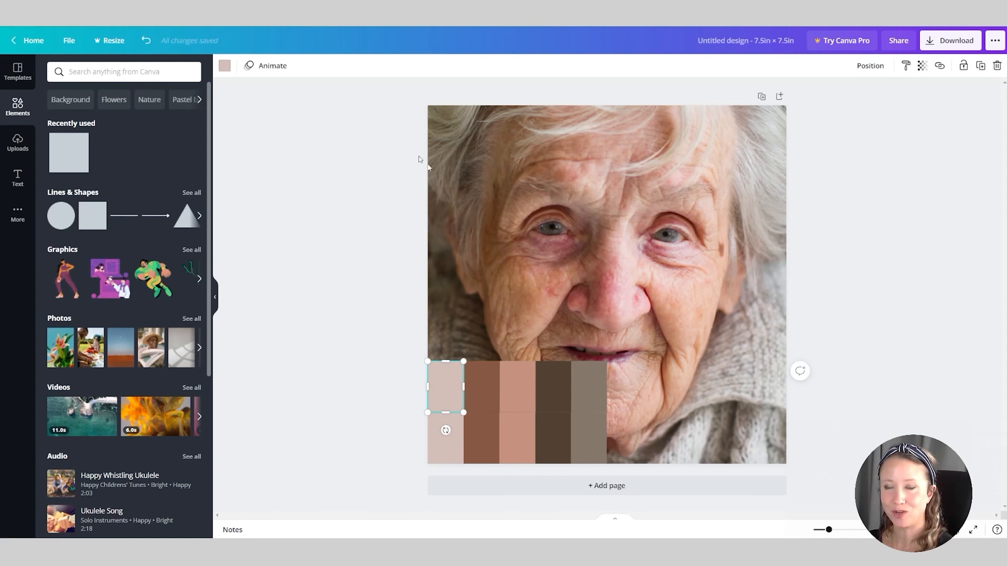
{"action": "left_click", "coordinate": [224, 66]}
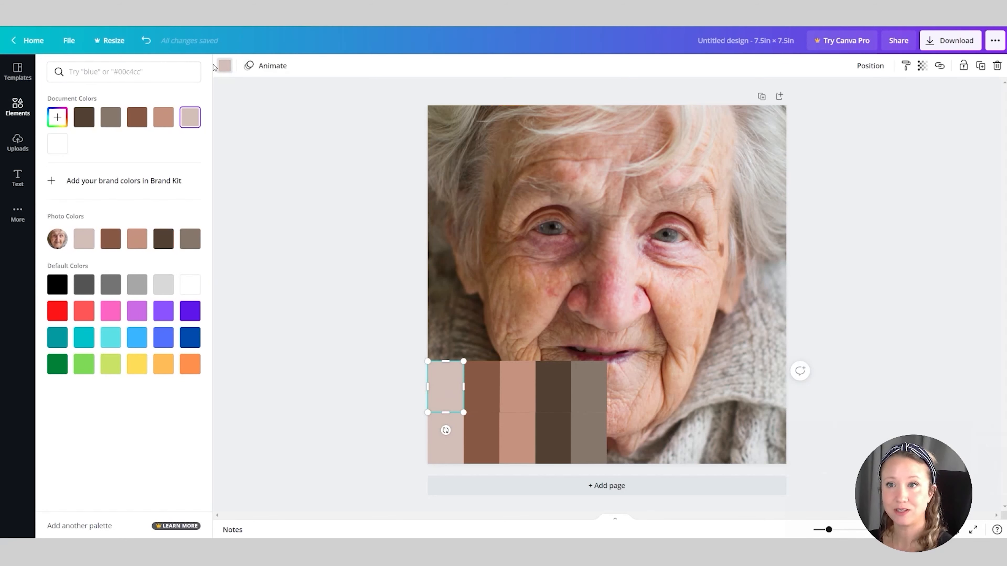
{"action": "left_click", "coordinate": [60, 122]}
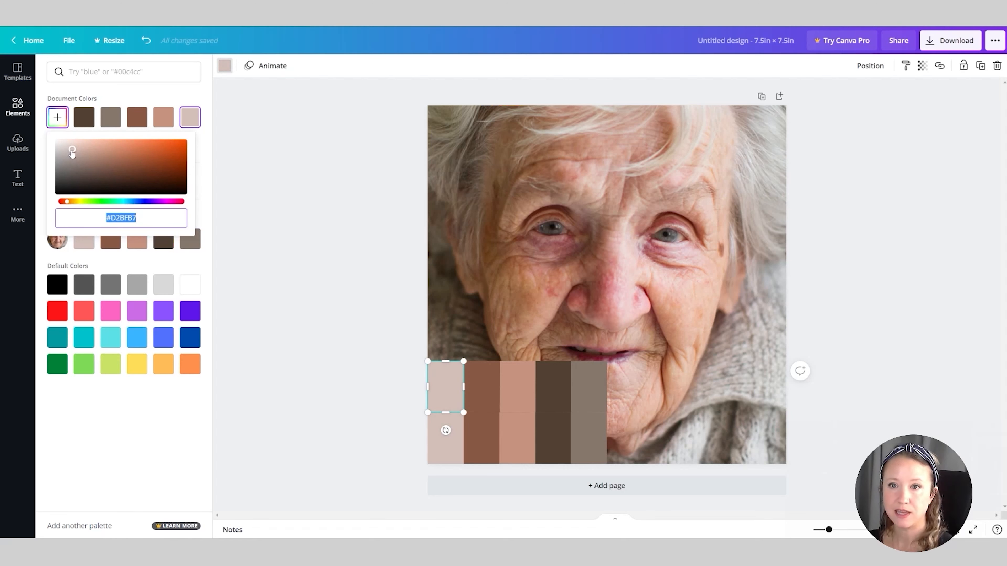
{"action": "left_click_drag", "start_coordinate": [72, 153], "coordinate": [216, 139]}
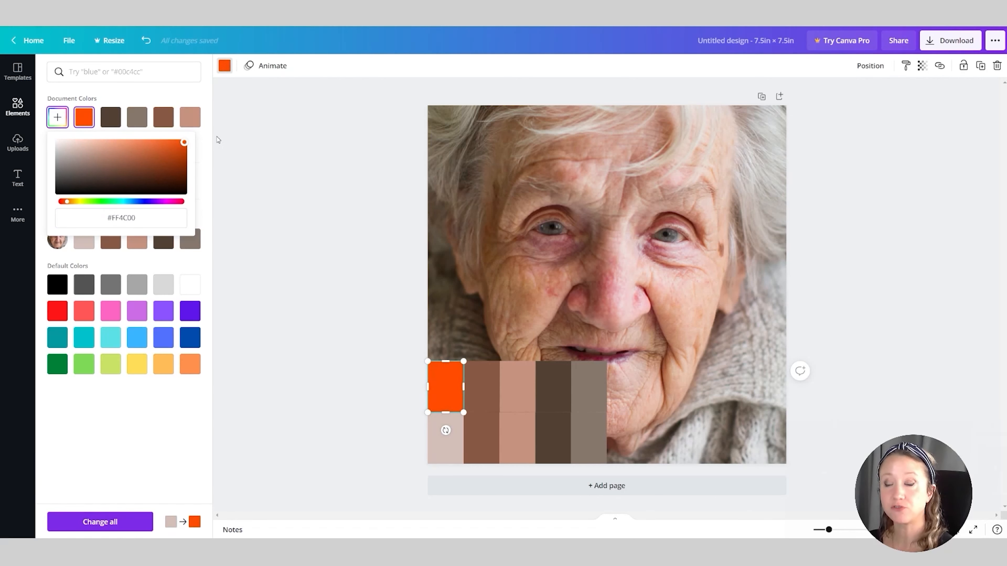
Recolor the second and third swatches of the upper row to their fully saturated oranges, with #FF4900 for the third
{"action": "left_click", "coordinate": [480, 394]}
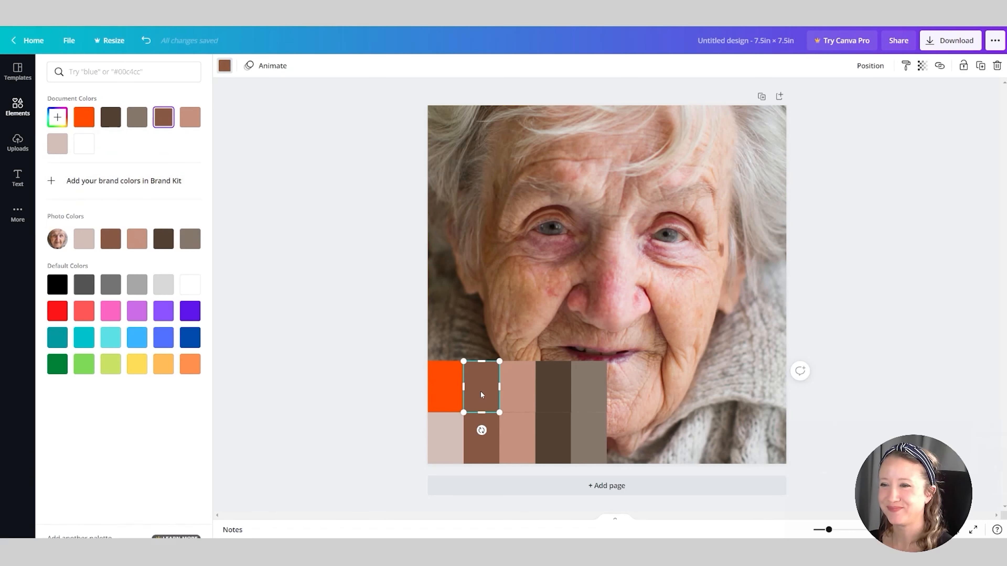
{"action": "left_click", "coordinate": [58, 117]}
{"action": "left_click_drag", "start_coordinate": [122, 164], "coordinate": [212, 141]}
{"action": "left_click", "coordinate": [517, 390]}
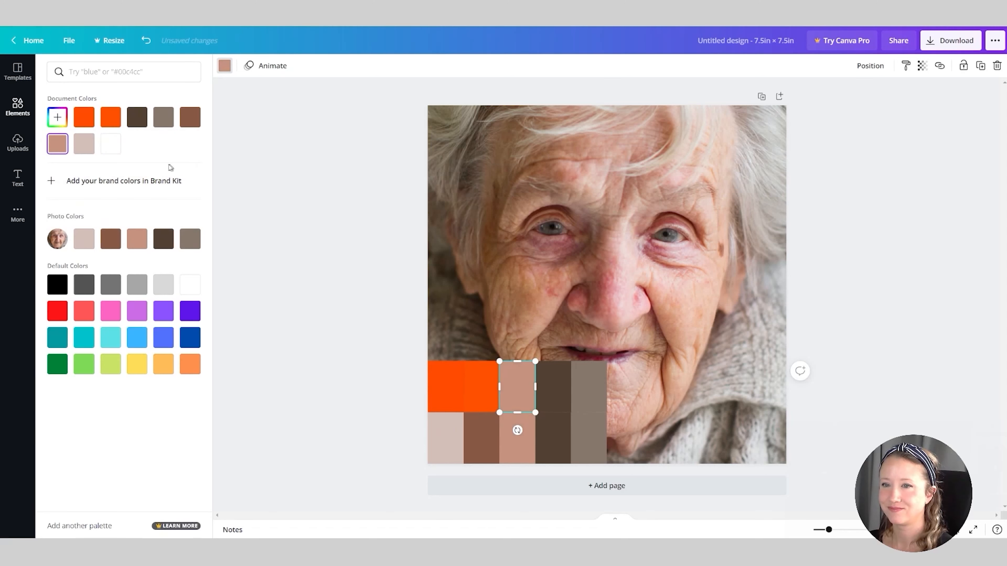
{"action": "left_click", "coordinate": [58, 117]}
{"action": "left_click_drag", "start_coordinate": [102, 155], "coordinate": [234, 134]}
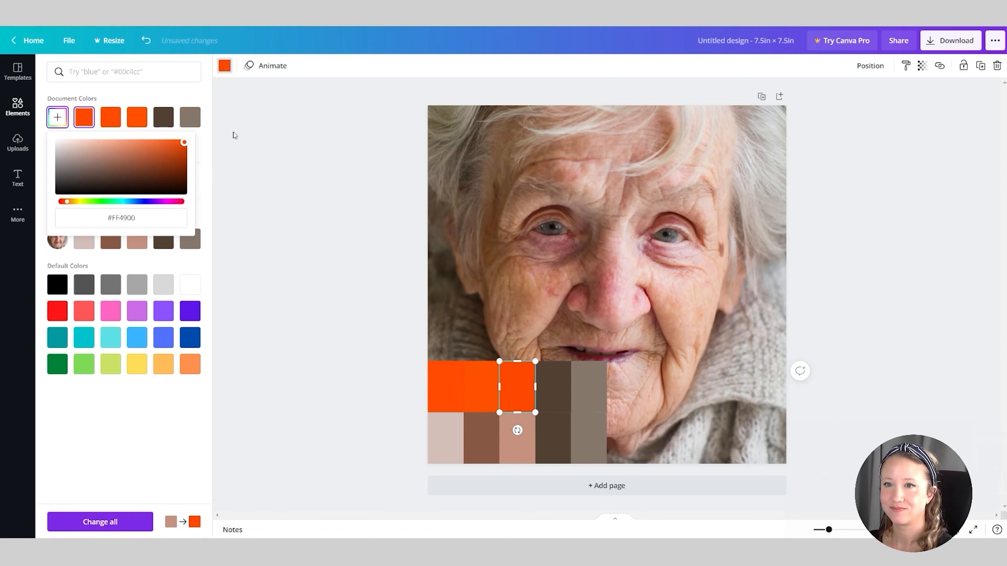
Recolor the fourth swatch of the upper row to saturated orange #FF7300 and the fifth to #FF7600
{"action": "left_click", "coordinate": [547, 392]}
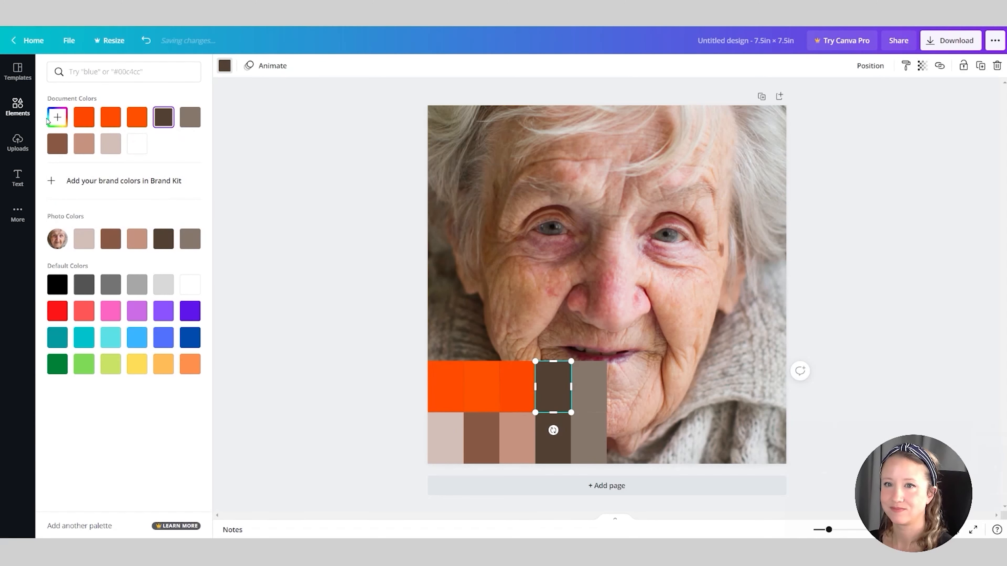
{"action": "left_click", "coordinate": [58, 117]}
{"action": "left_click_drag", "start_coordinate": [110, 175], "coordinate": [185, 141]}
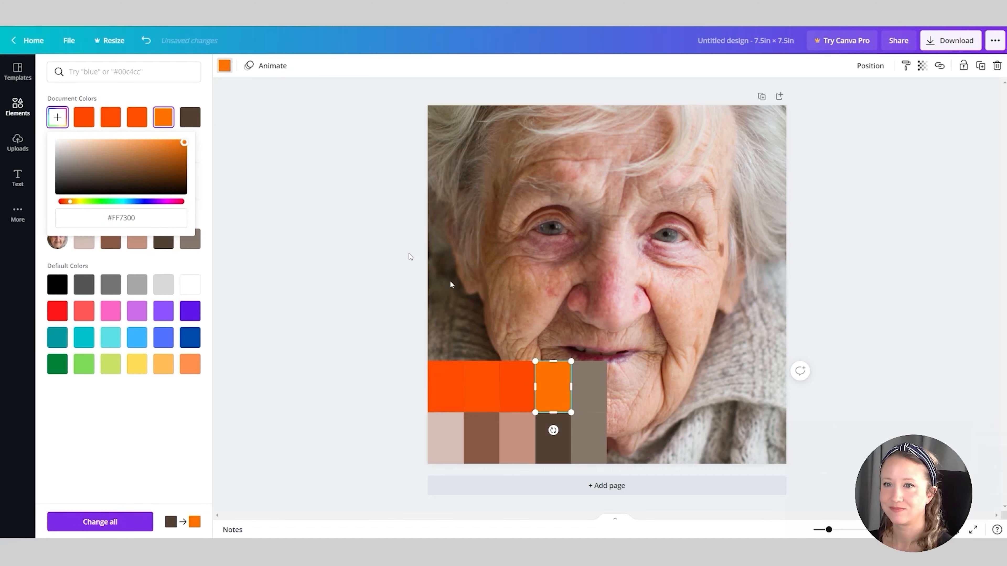
{"action": "left_click", "coordinate": [591, 389]}
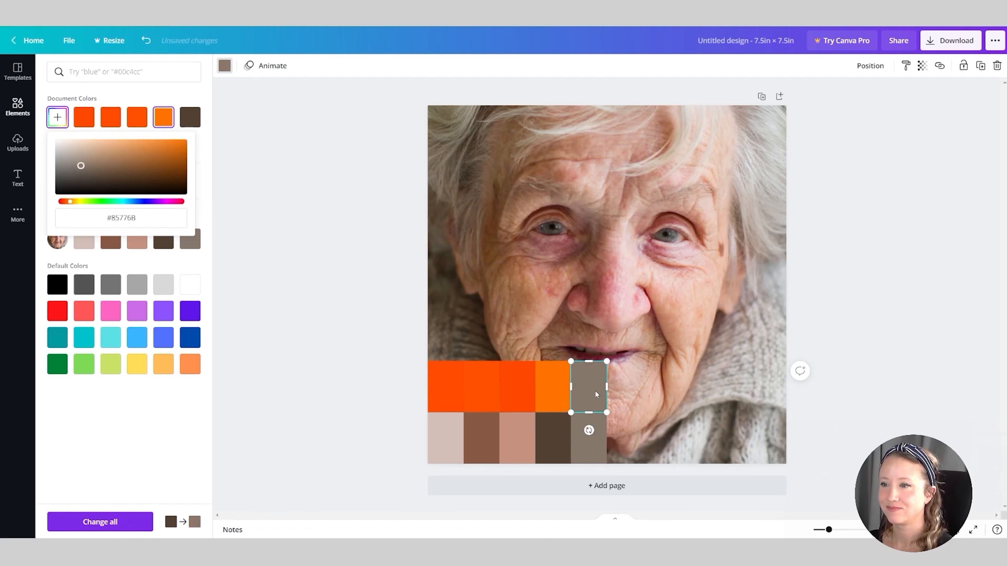
{"action": "left_click", "coordinate": [58, 117]}
{"action": "left_click_drag", "start_coordinate": [85, 167], "coordinate": [234, 135]}
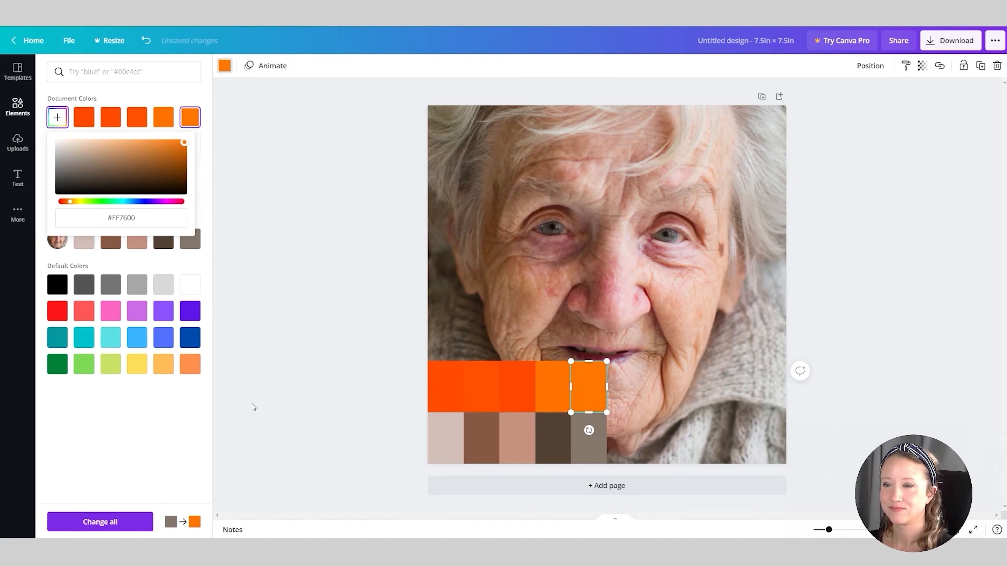
{"action": "left_click", "coordinate": [412, 371]}
{"action": "left_click", "coordinate": [415, 369]}
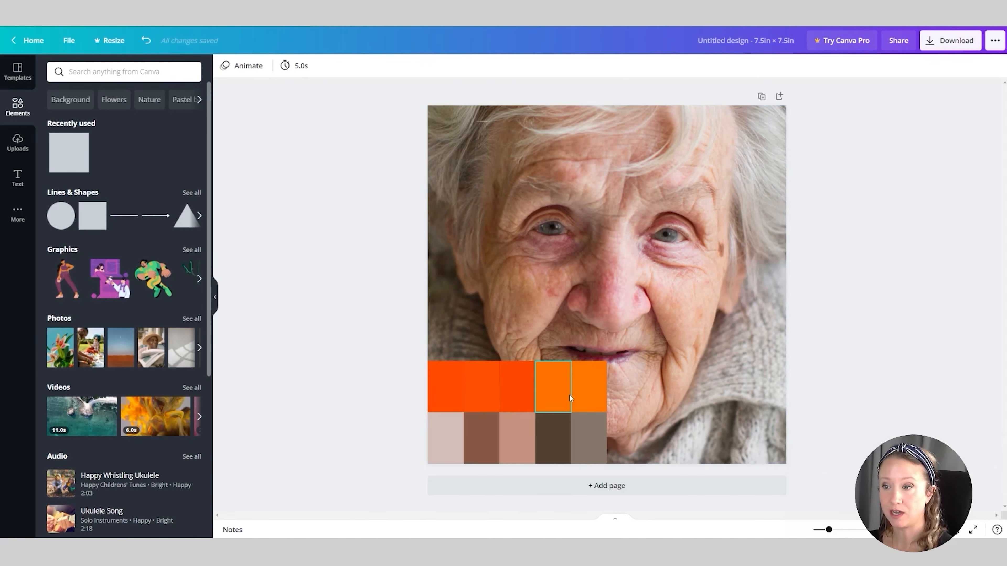
Copy the hex color code of the first swatch in the upper row
{"action": "left_click", "coordinate": [450, 396]}
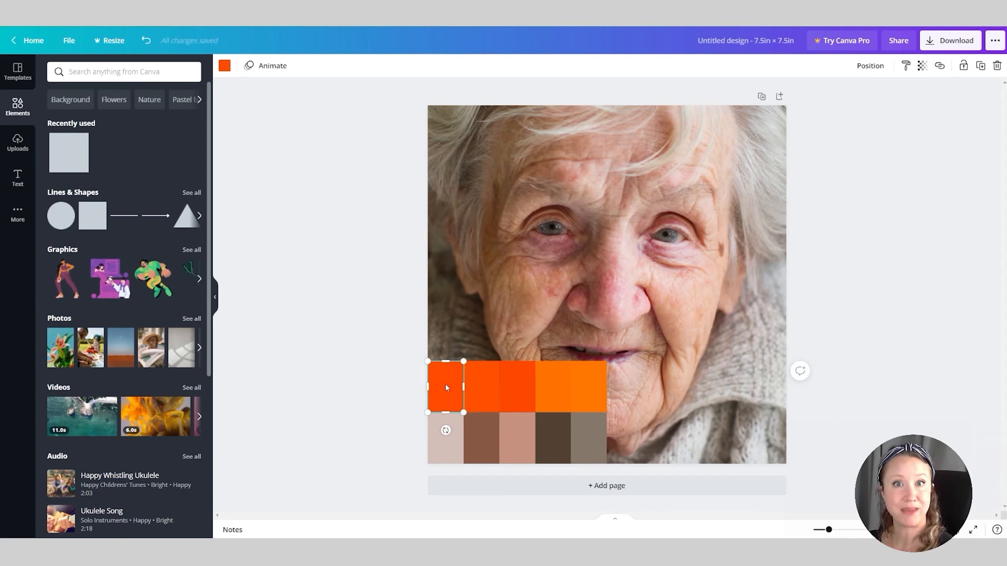
{"action": "left_click", "coordinate": [224, 65]}
{"action": "left_click", "coordinate": [57, 117]}
{"action": "left_click", "coordinate": [121, 222]}
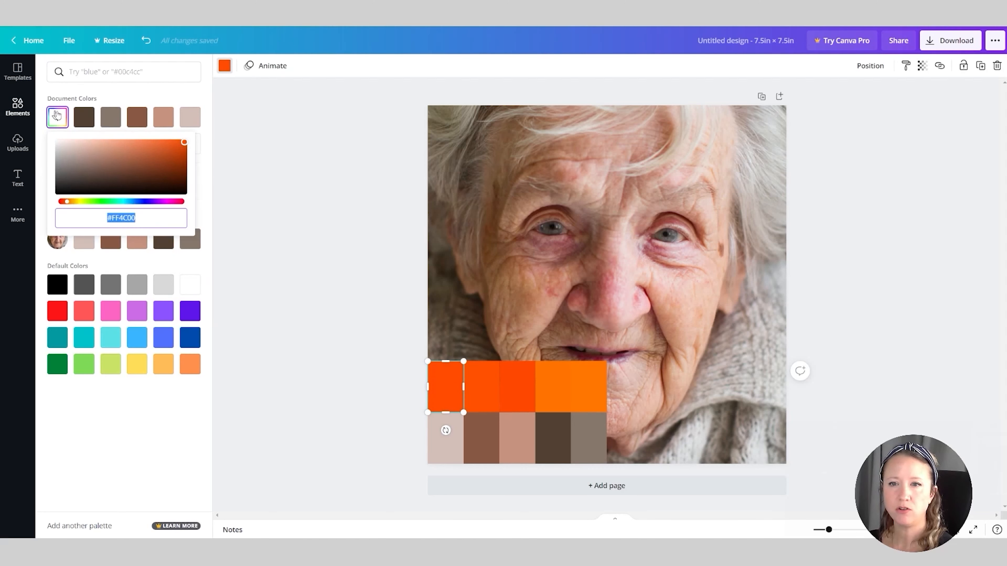
{"action": "right_click", "coordinate": [117, 219]}
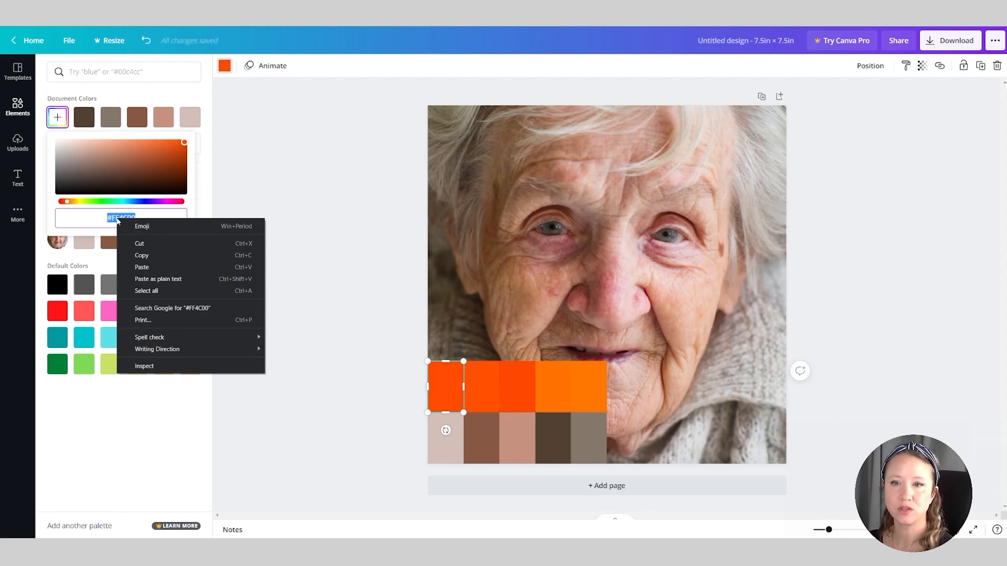
{"action": "left_click", "coordinate": [146, 258]}
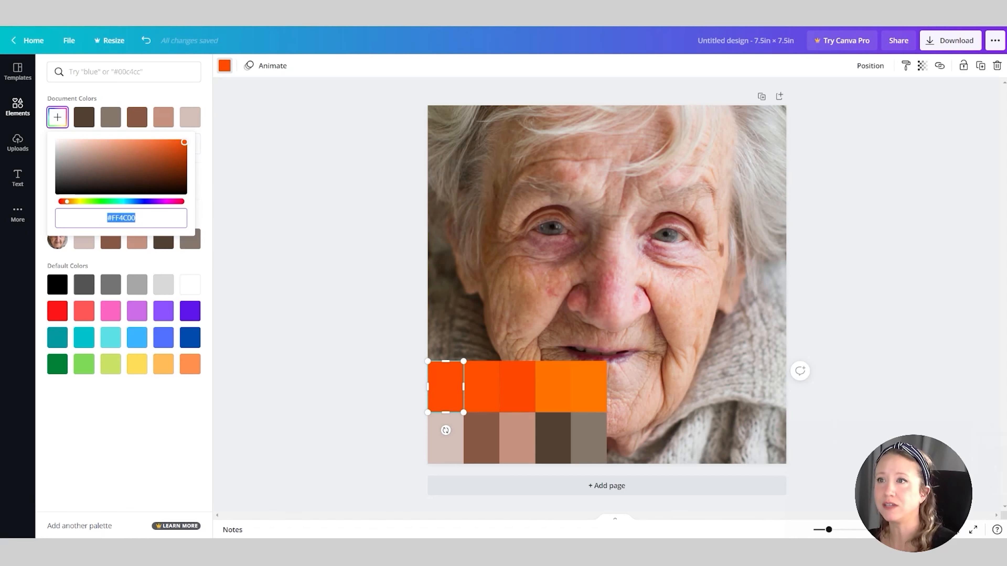
Search Google for the copied hex code #FF4C00 and highlight its RGB values in the color picker result
{"action": "key", "text": "ctrl+t"}
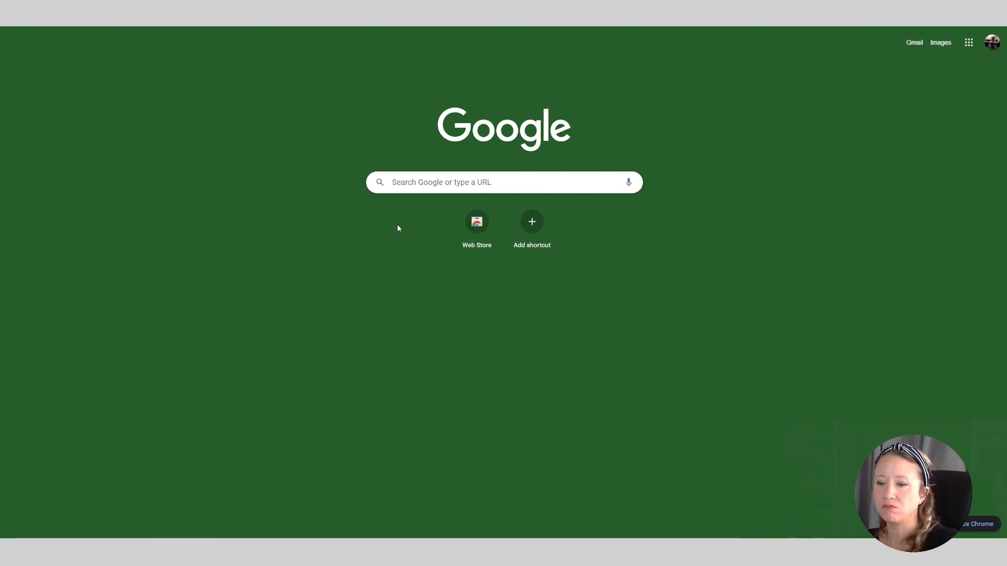
{"action": "key", "text": "ctrl+v"}
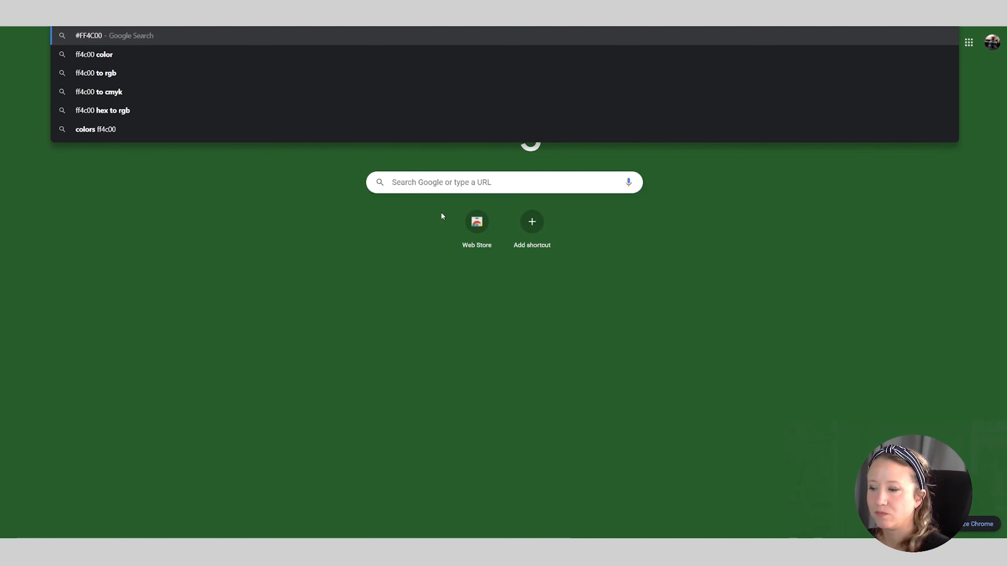
{"action": "key", "text": "Return"}
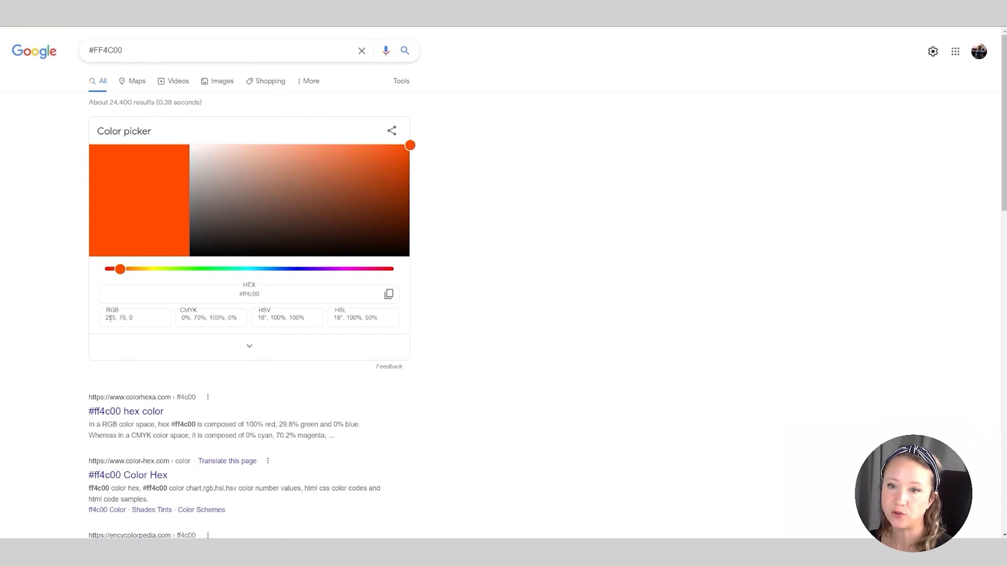
{"action": "left_click_drag", "start_coordinate": [136, 320], "coordinate": [84, 321]}
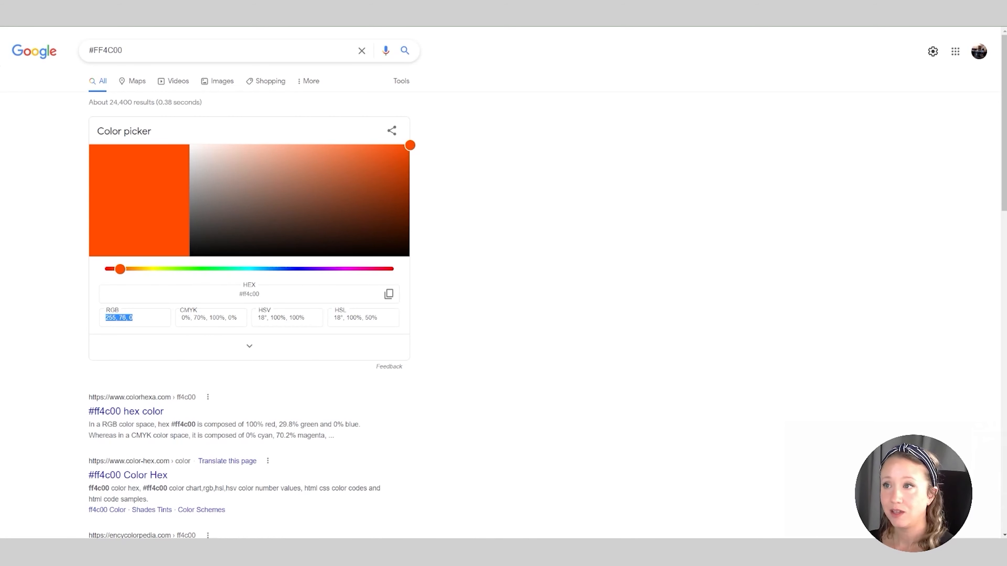
Search Google for "golden paint color match" and open Golden's Virtual Paint Mixer
{"action": "key", "text": "ctrl+t"}
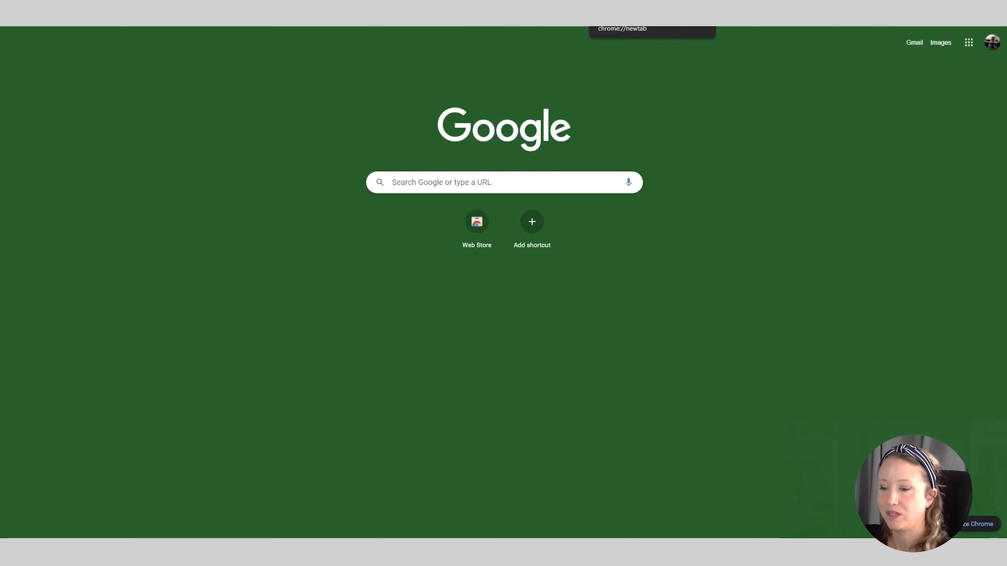
{"action": "type", "text": "golden paint color match"}
{"action": "key", "text": "Return"}
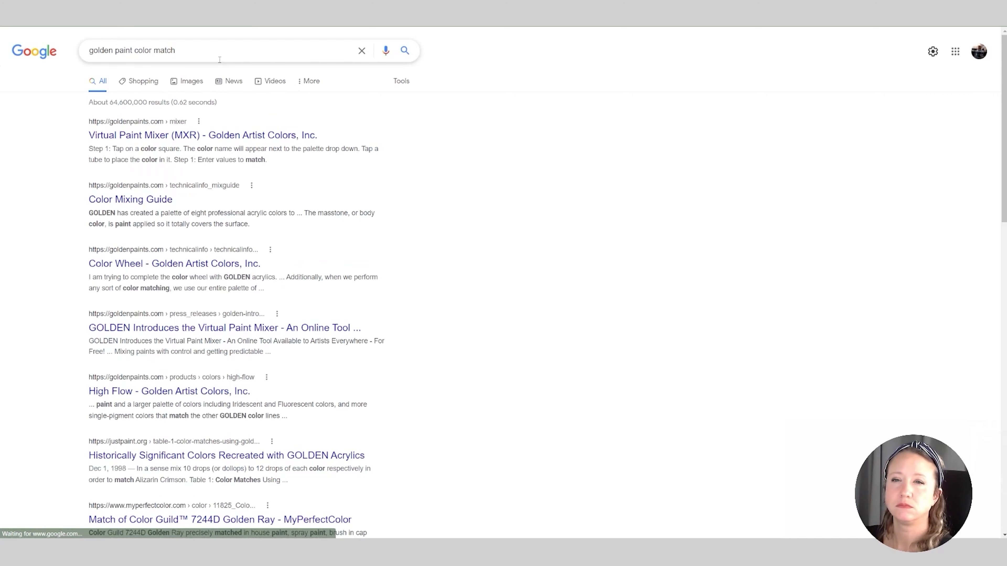
{"action": "left_click", "coordinate": [194, 136]}
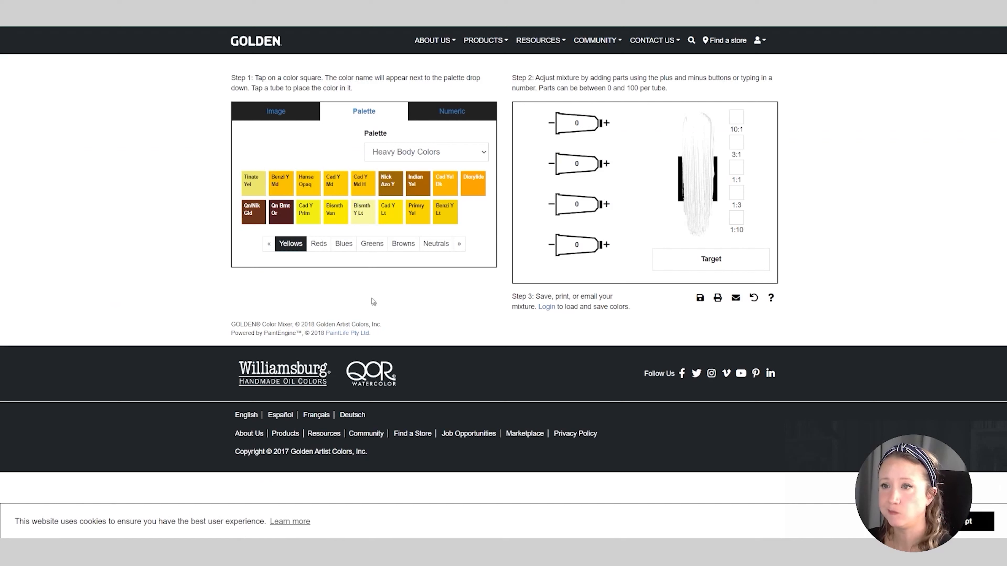
Find a paint match for the numeric RGB value 255, 76, 0 and reduce the number of colors in the mixture
{"action": "left_click", "coordinate": [442, 118]}
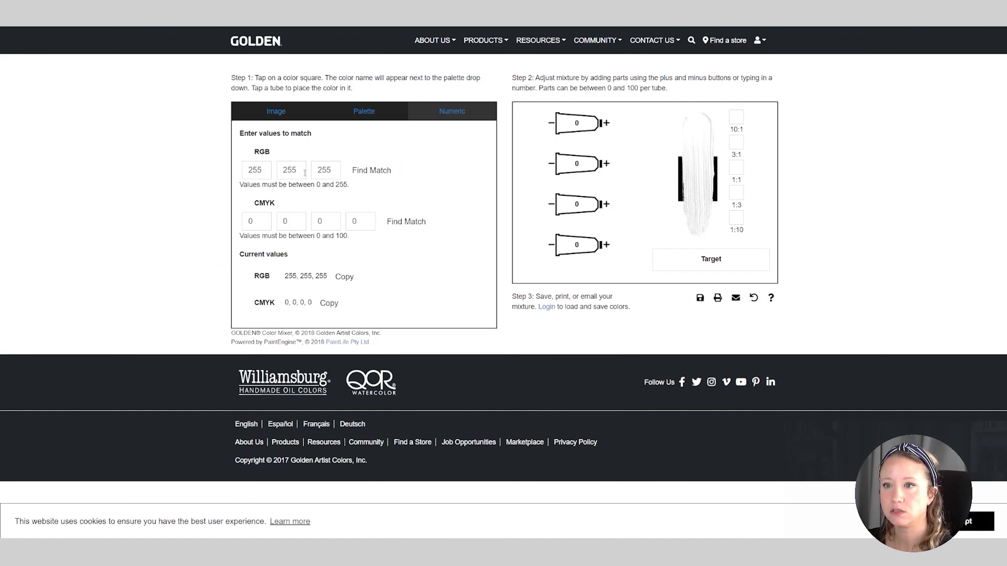
{"action": "double_click", "coordinate": [280, 171]}
{"action": "type", "text": "7"}
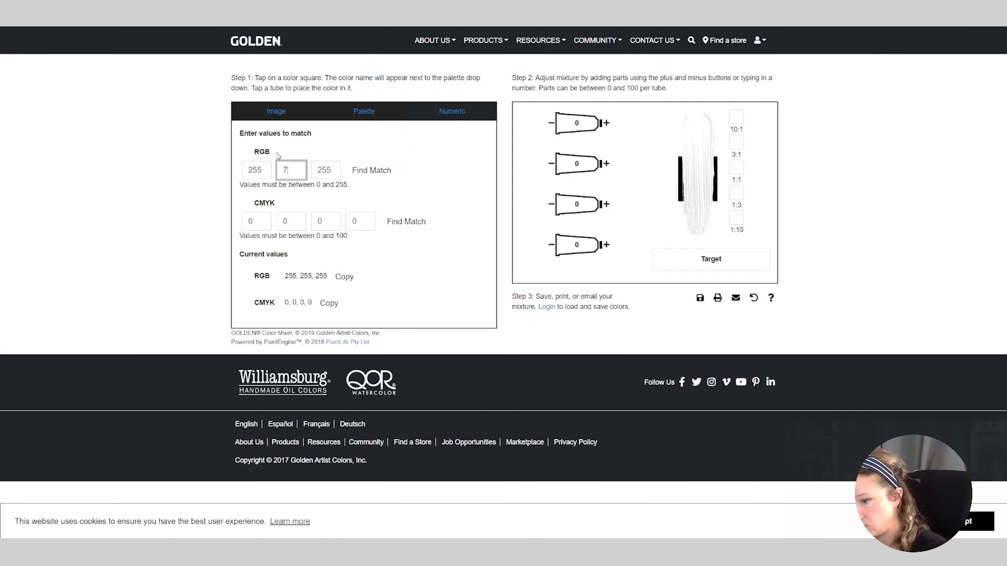
{"action": "type", "text": "6"}
{"action": "key", "text": "Tab"}
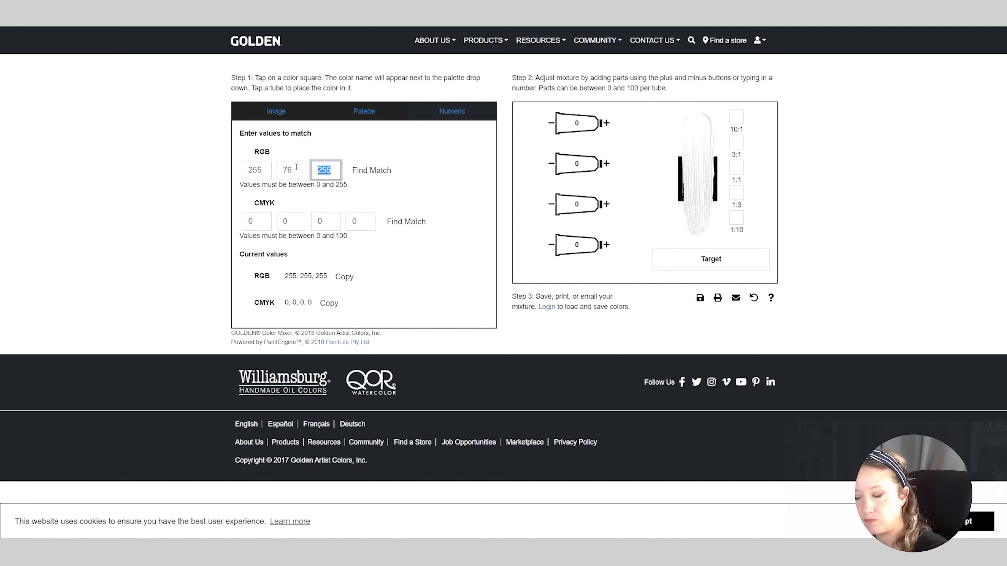
{"action": "type", "text": "0"}
{"action": "left_click", "coordinate": [374, 170]}
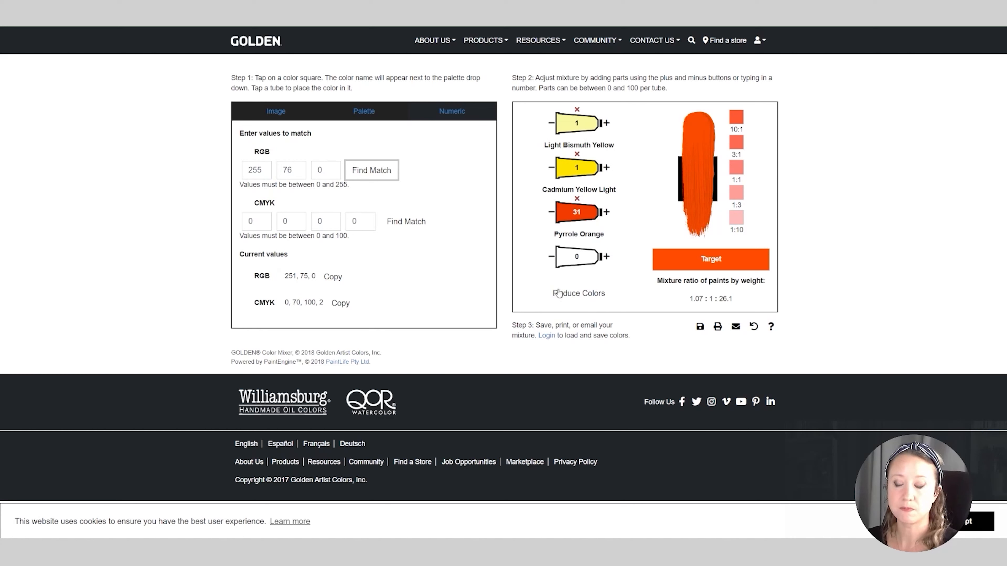
{"action": "left_click", "coordinate": [572, 294]}
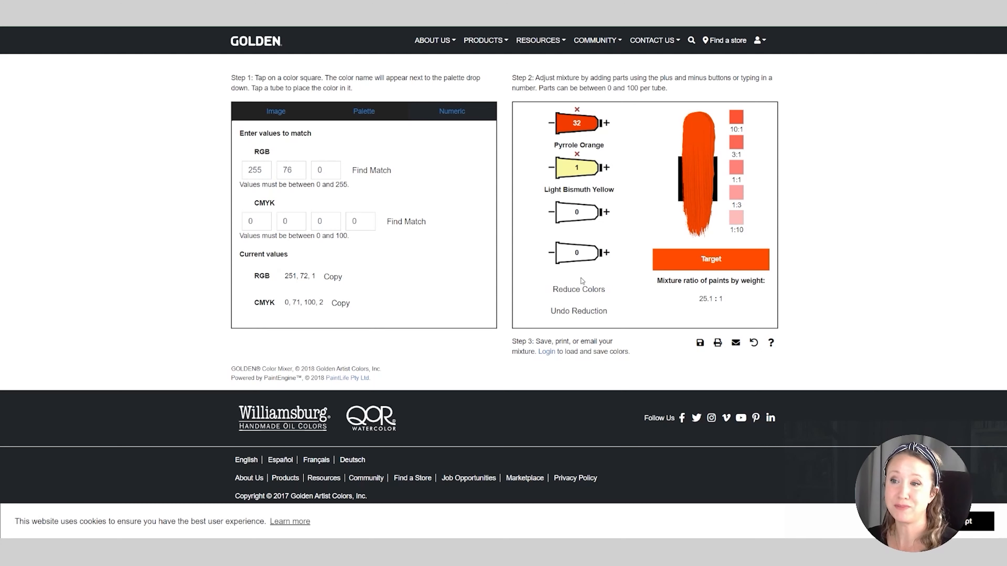
{"action": "left_click", "coordinate": [575, 294]}
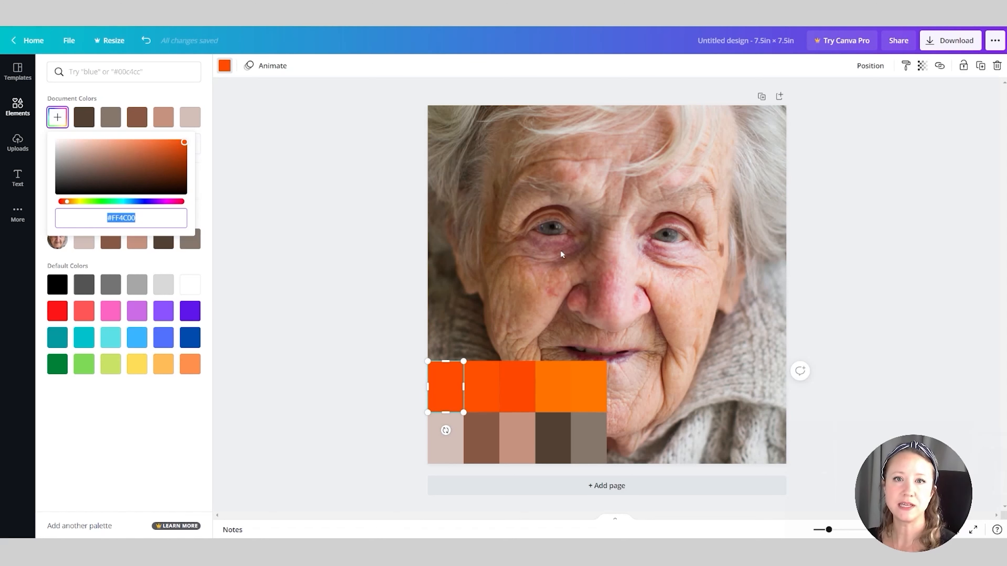
Switch back to the Canva design, duplicate the page, and delete both rows of swatches from the copy
{"action": "key", "text": "Escape"}
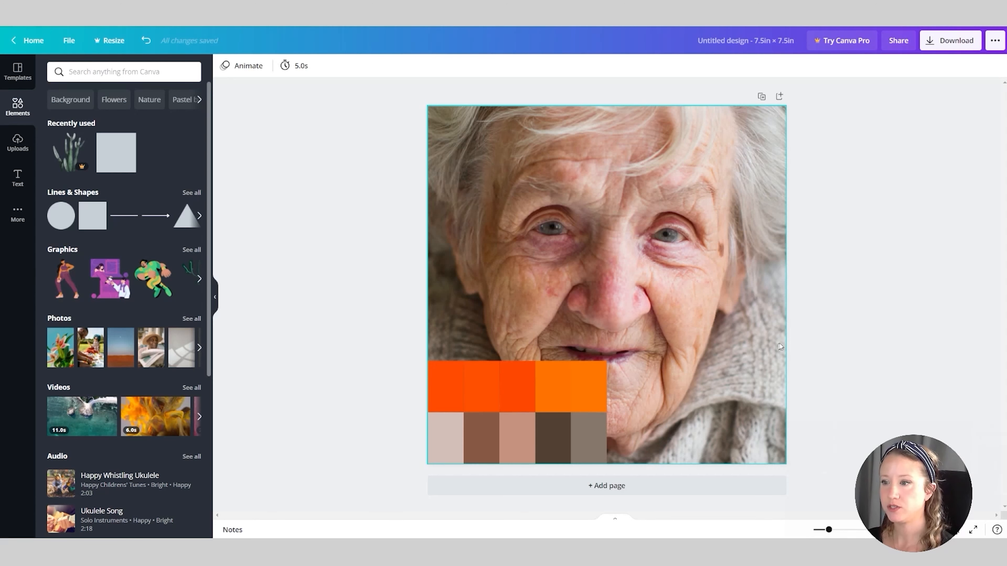
{"action": "left_click", "coordinate": [761, 96]}
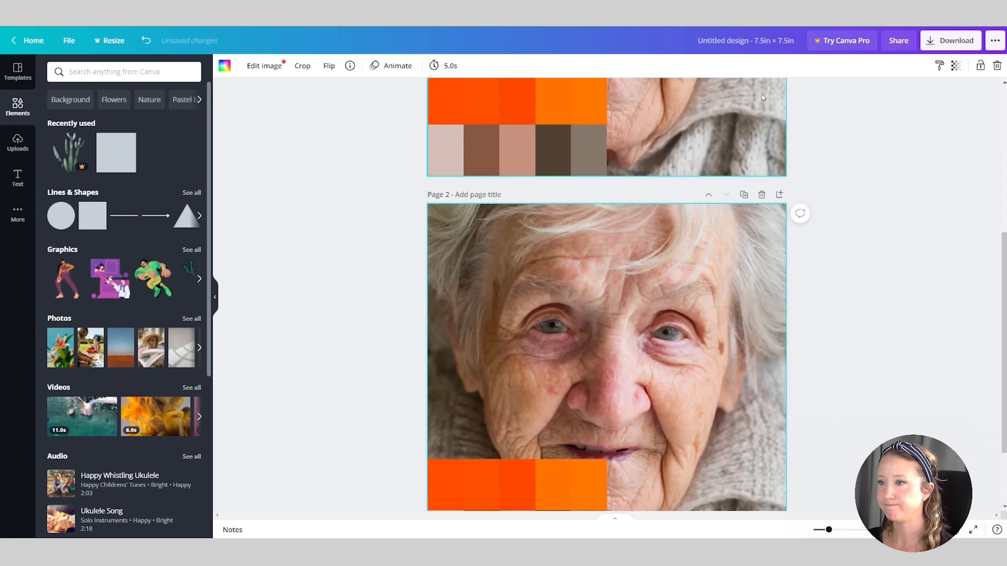
{"action": "left_click_drag", "start_coordinate": [400, 413], "coordinate": [595, 449]}
{"action": "key", "text": "Delete"}
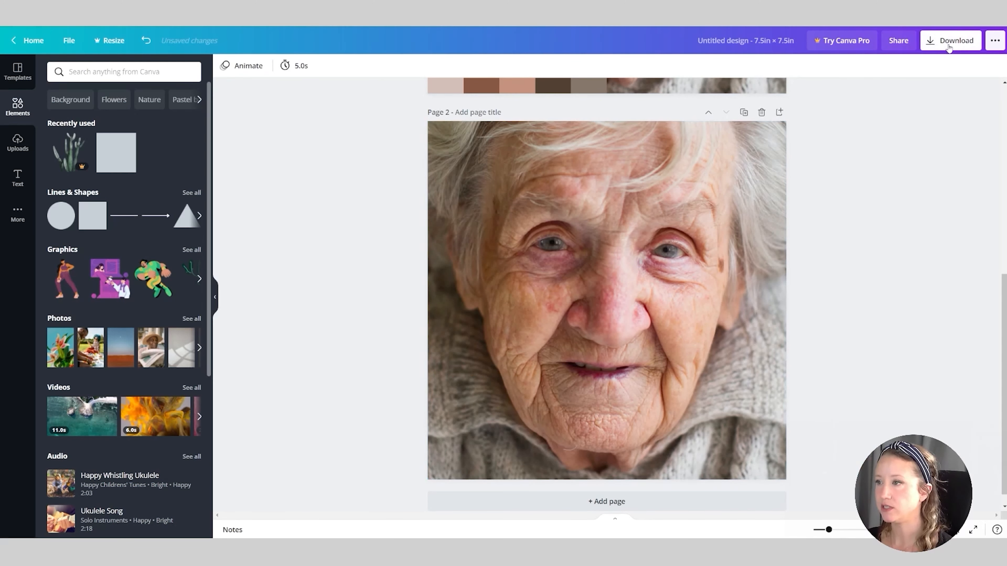
Open the image editing options for the portrait on page 2 and look through the full set of Photogenic filters
{"action": "left_click", "coordinate": [521, 176]}
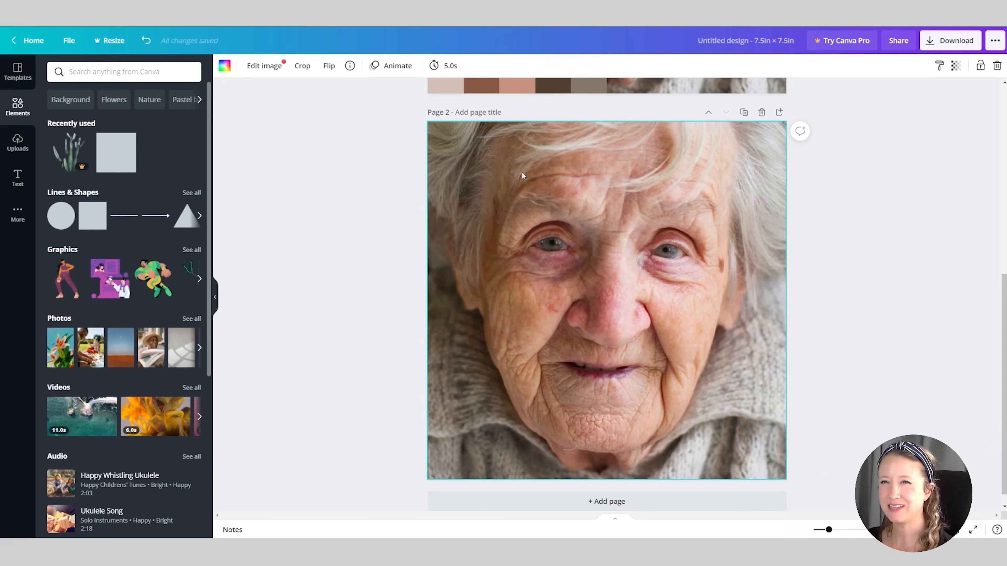
{"action": "left_click", "coordinate": [271, 68]}
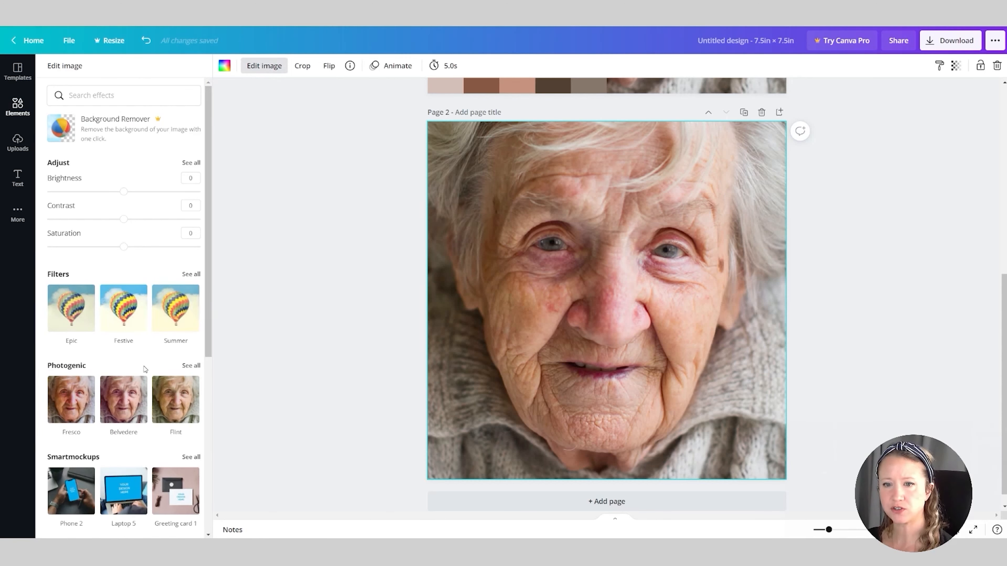
{"action": "scroll", "coordinate": [145, 369], "scroll_direction": "down", "scroll_amount": 1}
{"action": "left_click", "coordinate": [192, 317]}
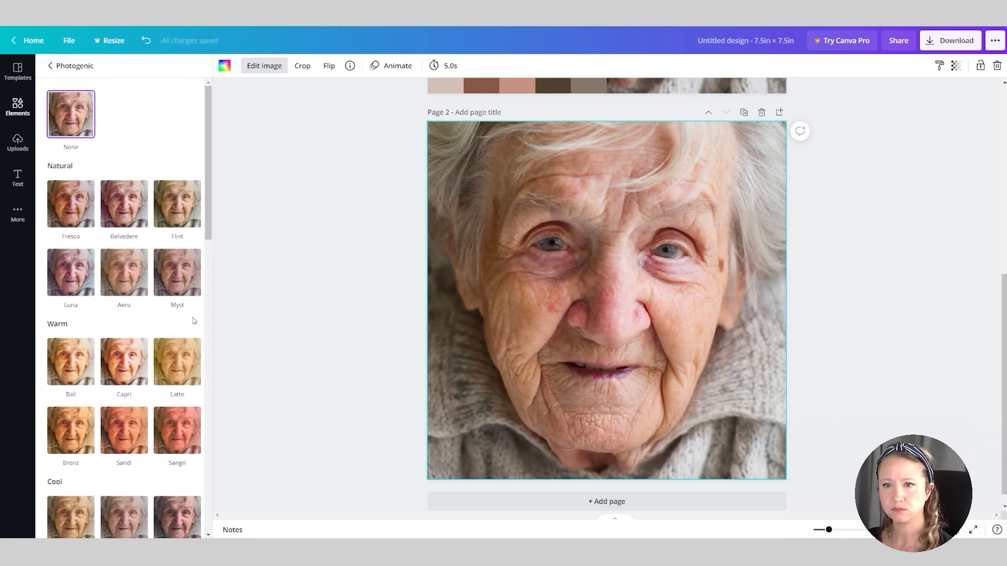
{"action": "left_click", "coordinate": [145, 370]}
{"action": "scroll", "coordinate": [148, 374], "scroll_direction": "down", "scroll_amount": 5}
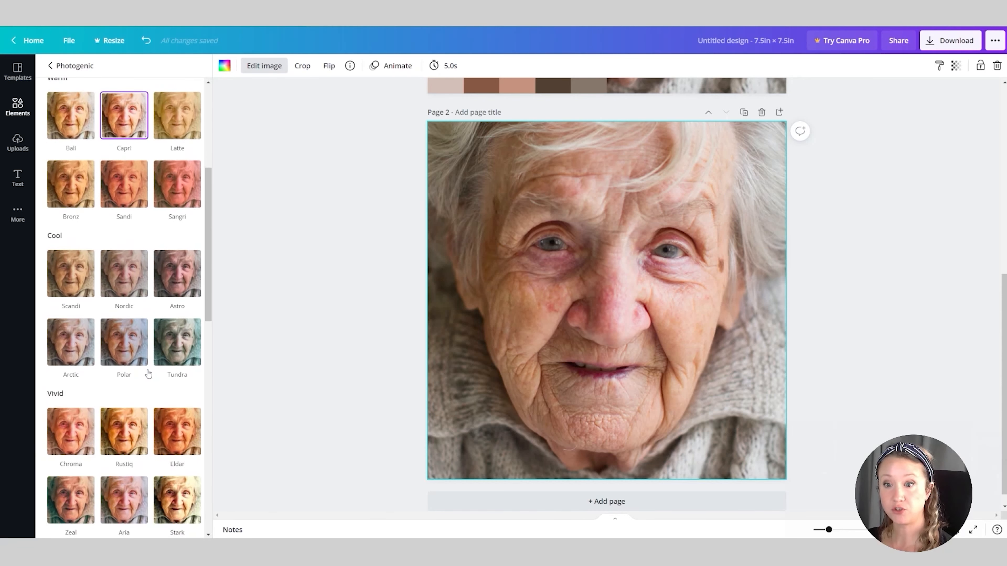
{"action": "scroll", "coordinate": [148, 372], "scroll_direction": "down", "scroll_amount": 9}
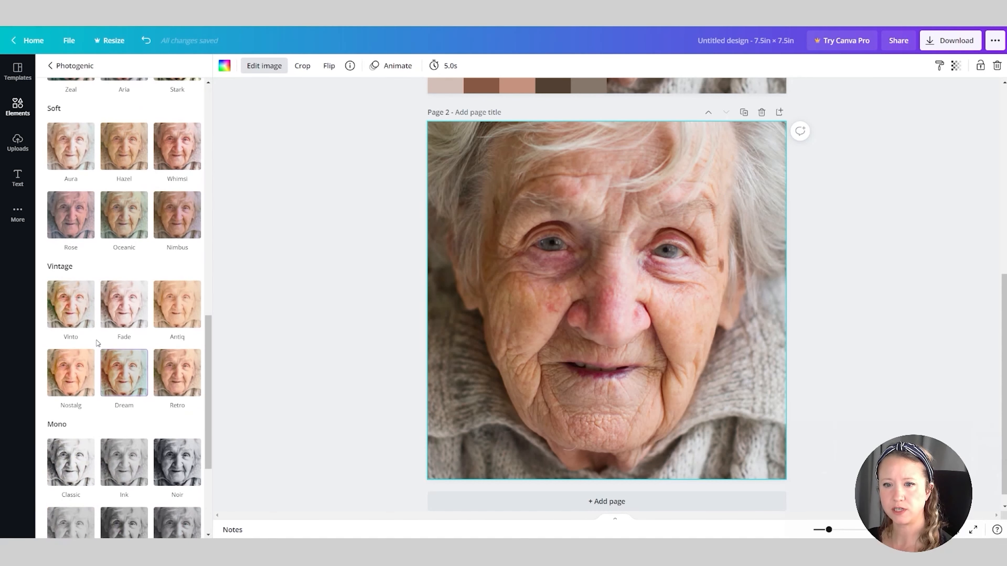
{"action": "scroll", "coordinate": [97, 343], "scroll_direction": "down", "scroll_amount": 2}
{"action": "left_click", "coordinate": [51, 66]}
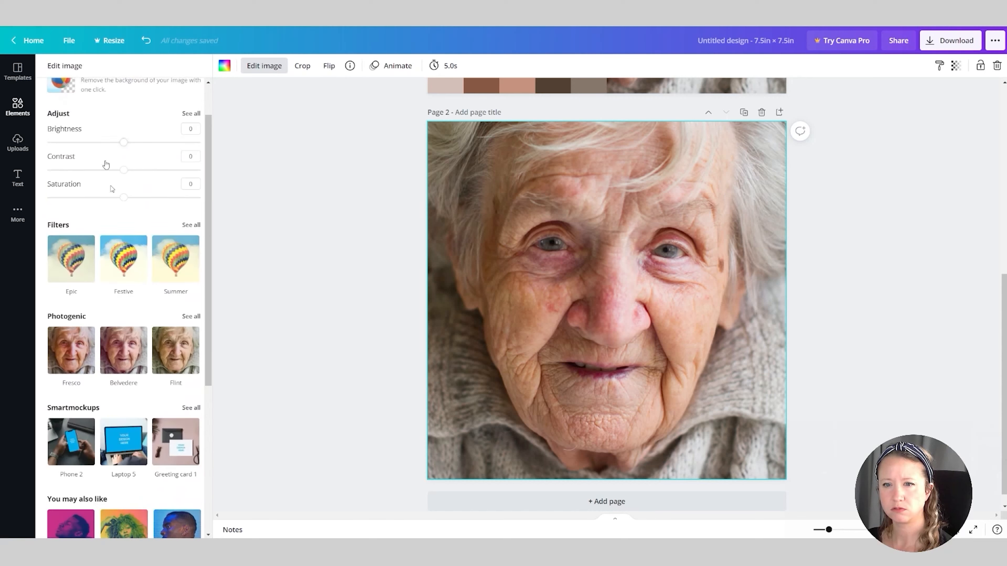
Set the page 2 portrait's saturation to -100 to turn it black and white
{"action": "scroll", "coordinate": [123, 353], "scroll_direction": "up", "scroll_amount": 2}
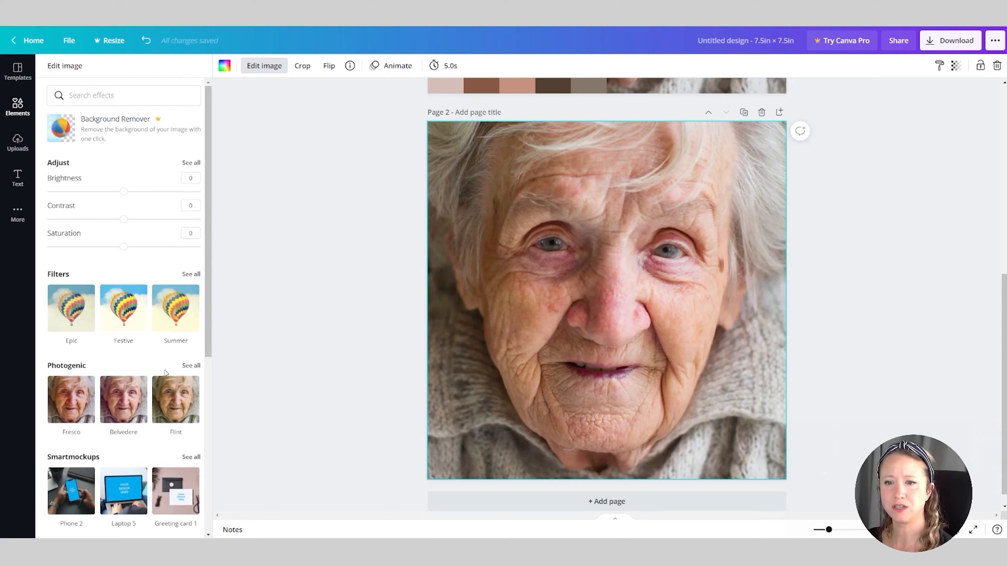
{"action": "scroll", "coordinate": [135, 428], "scroll_direction": "down", "scroll_amount": 6}
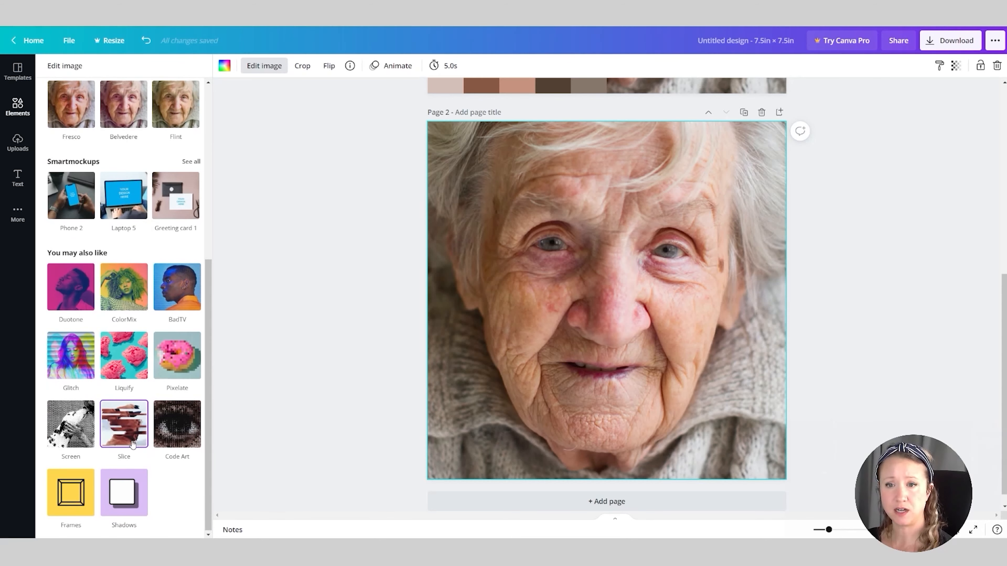
{"action": "scroll", "coordinate": [131, 440], "scroll_direction": "up", "scroll_amount": 6}
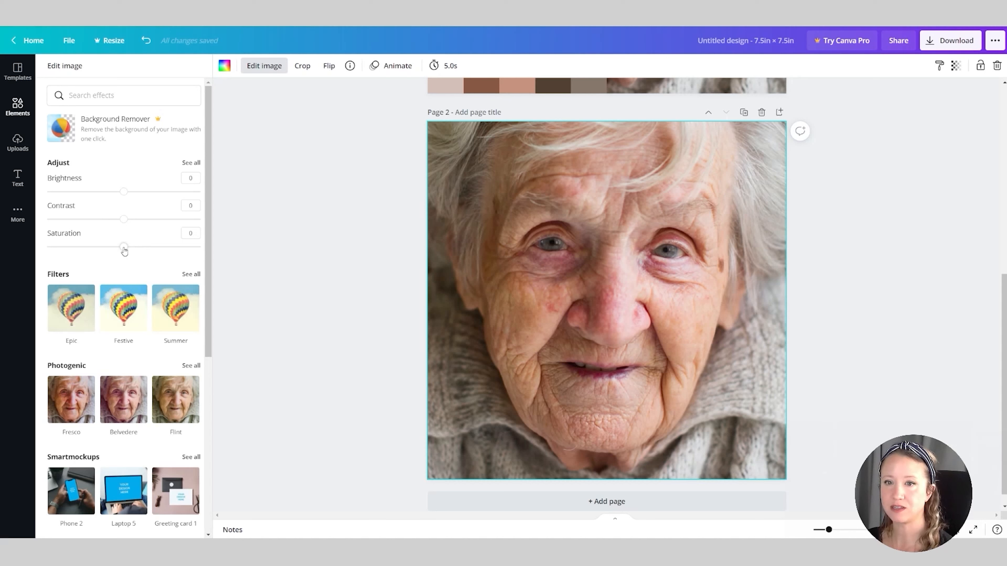
{"action": "left_click_drag", "start_coordinate": [124, 248], "coordinate": [47, 247]}
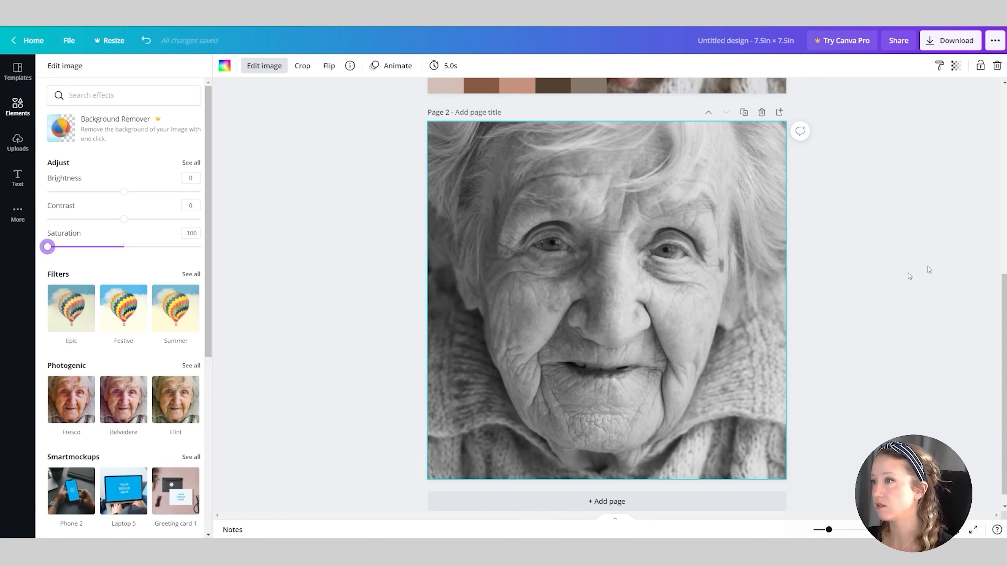
Download only page 2 of the design as a PDF Print file
{"action": "left_click", "coordinate": [954, 46]}
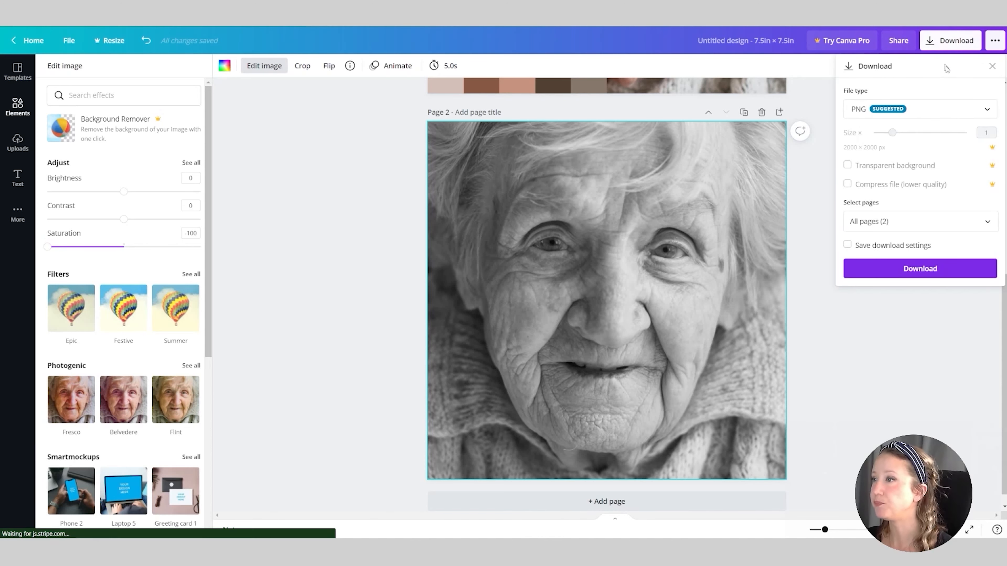
{"action": "left_click", "coordinate": [995, 112]}
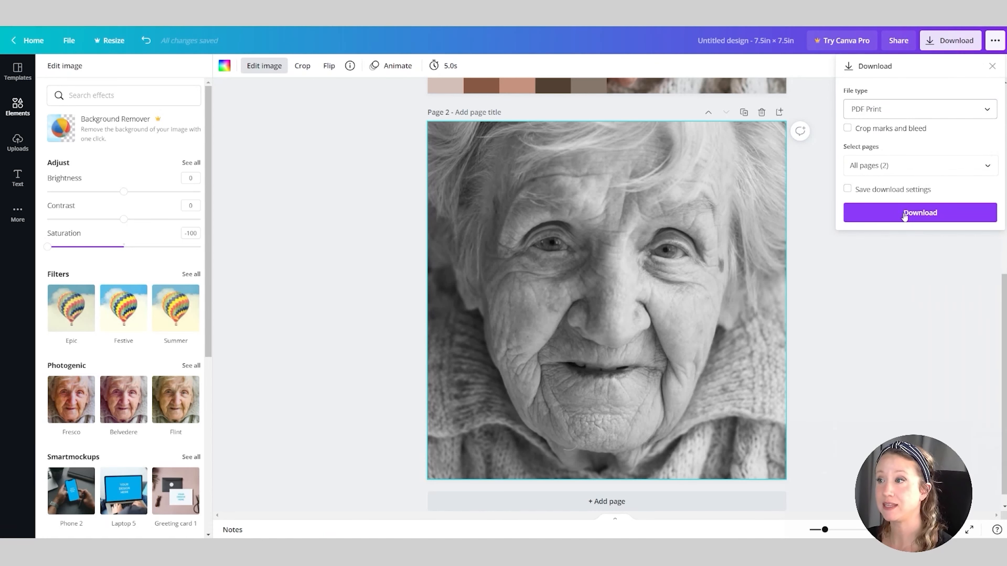
{"action": "left_click", "coordinate": [939, 173]}
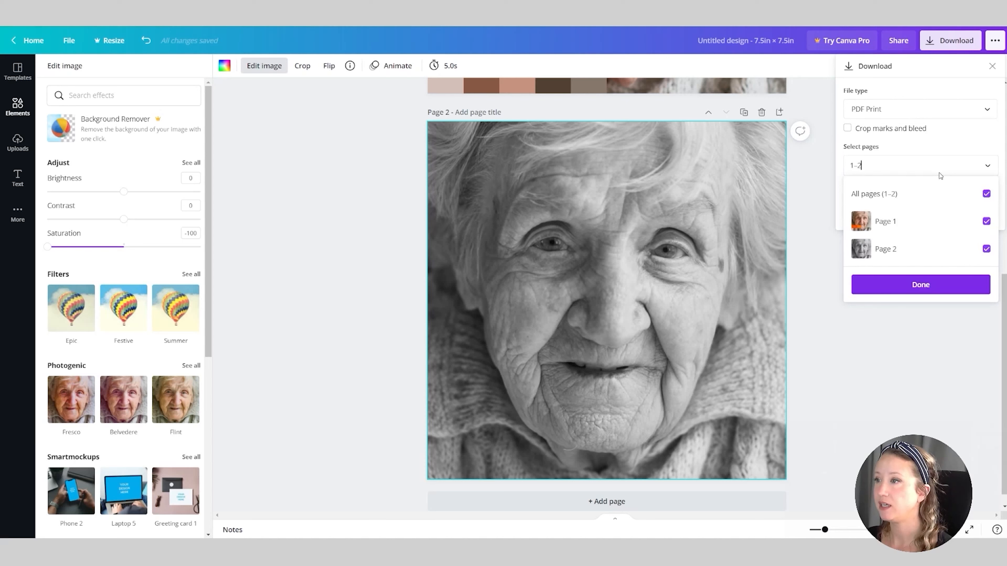
{"action": "left_click", "coordinate": [982, 195]}
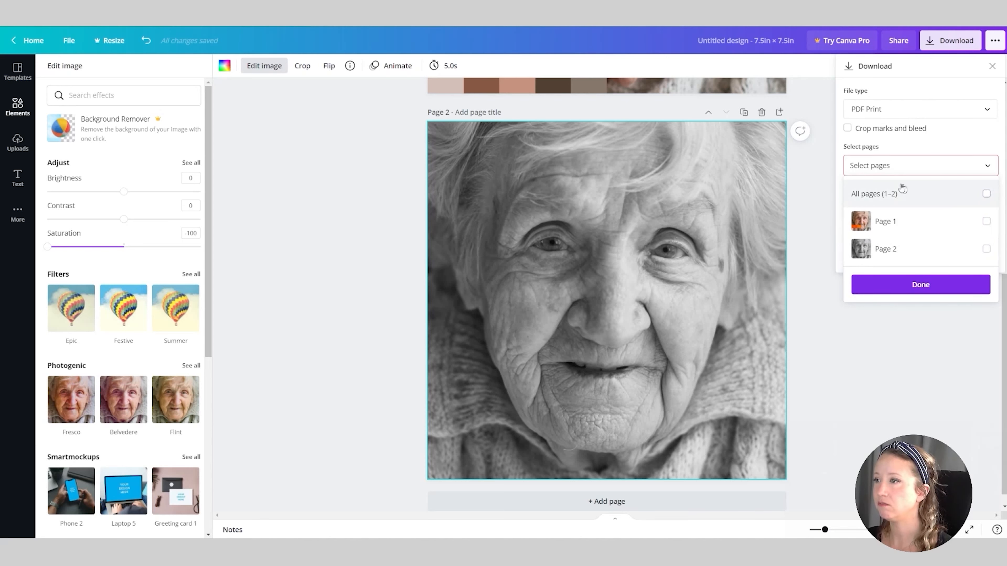
{"action": "left_click", "coordinate": [983, 250]}
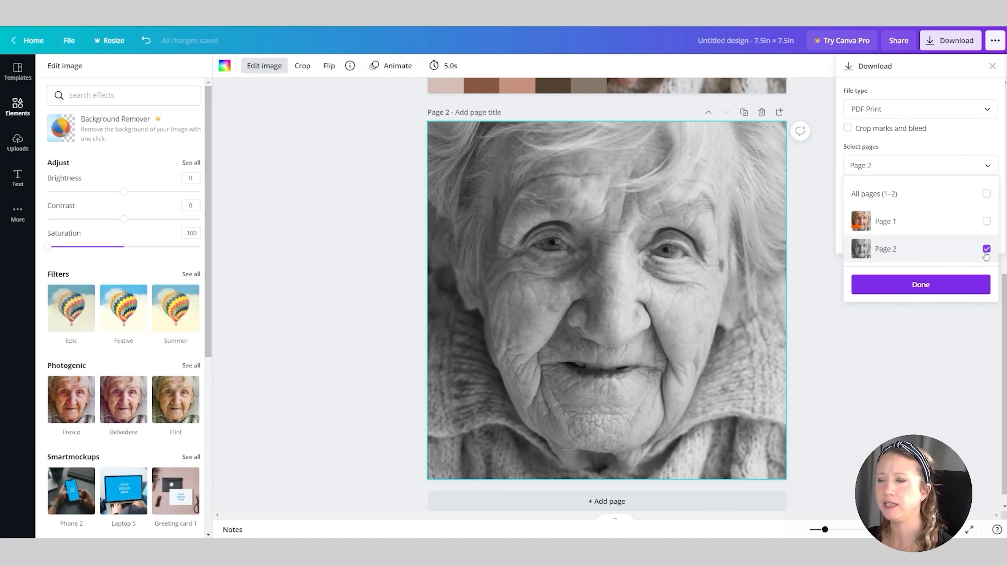
{"action": "left_click", "coordinate": [909, 284]}
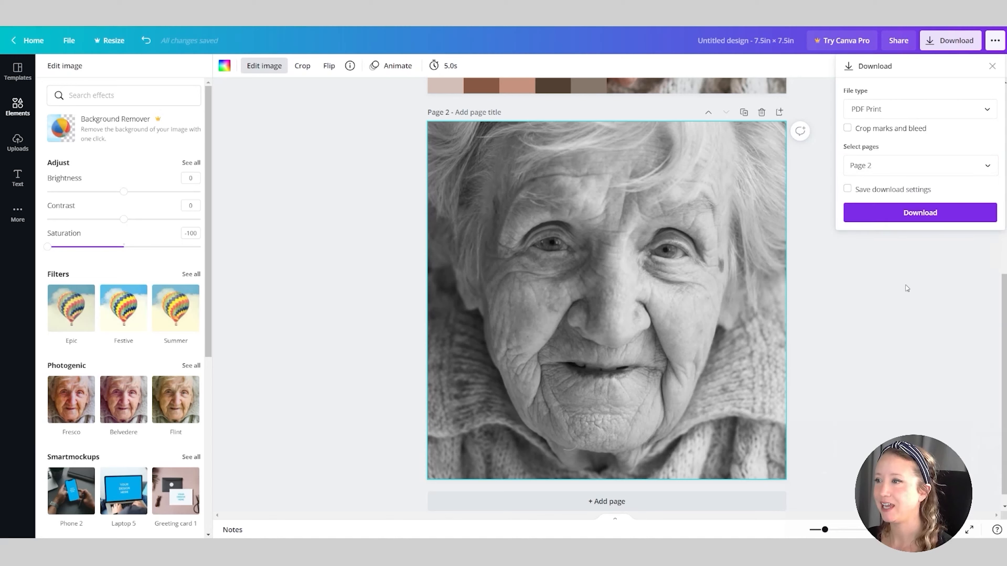
{"action": "left_click", "coordinate": [899, 214]}
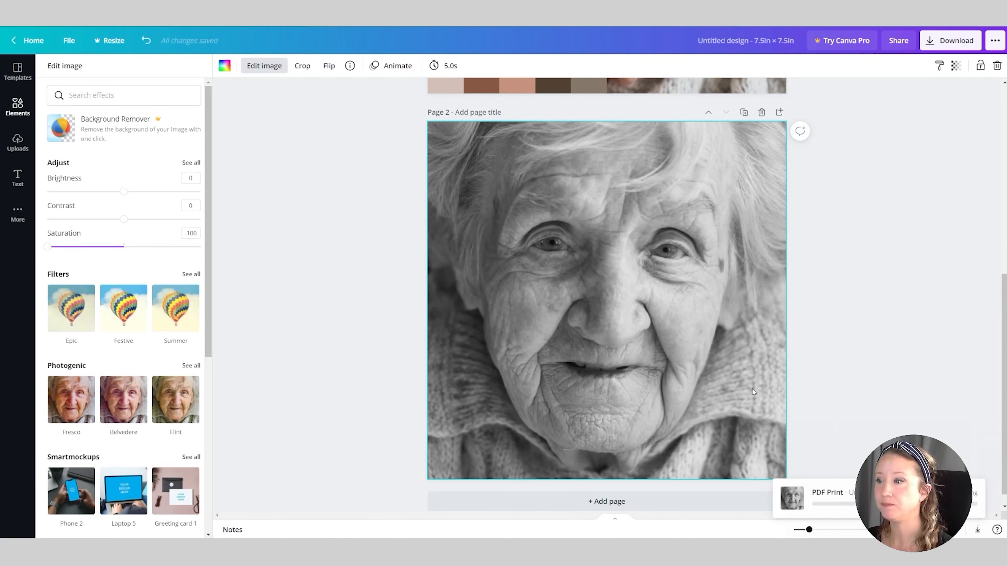